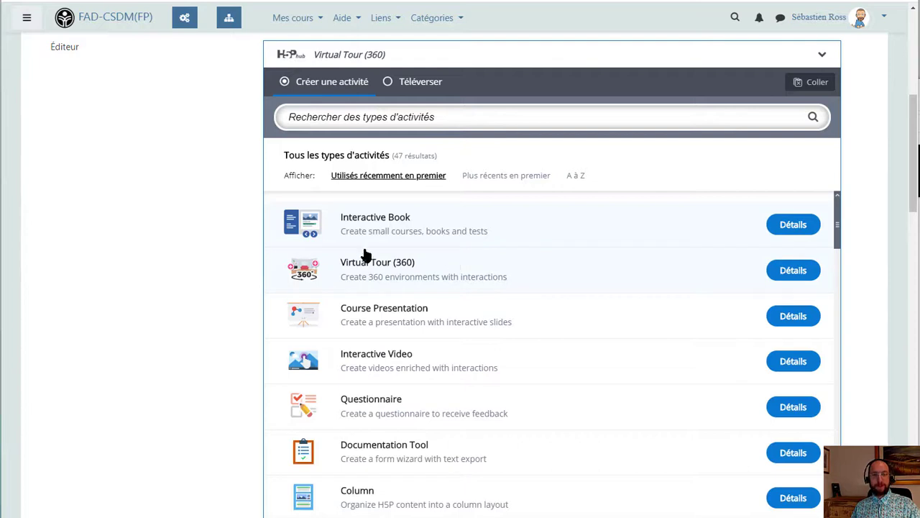
Step: Choose the Virtual Tour (360) activity type and title the activity "Exploration cabinet dentiste"
{"action": "mouse_move", "coordinate": [252, 247]}
{"action": "left_mouse_down"}
{"action": "mouse_move", "coordinate": [812, 314]}
{"action": "mouse_move", "coordinate": [862, 306]}
{"action": "left_mouse_up"}
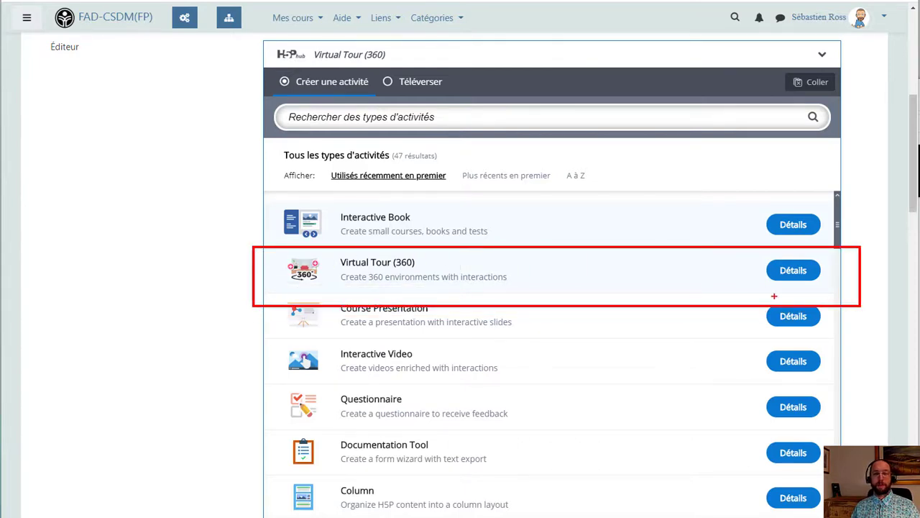
{"action": "left_click", "coordinate": [756, 273]}
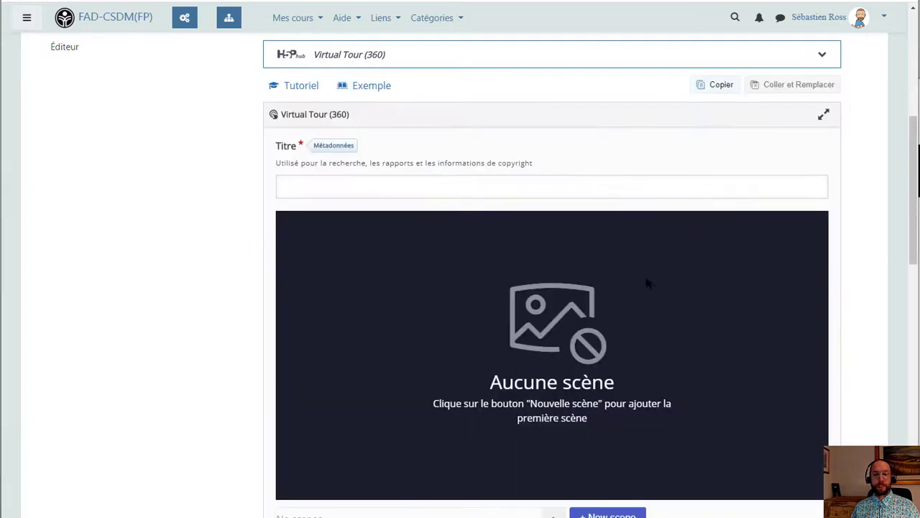
{"action": "left_click", "coordinate": [295, 184]}
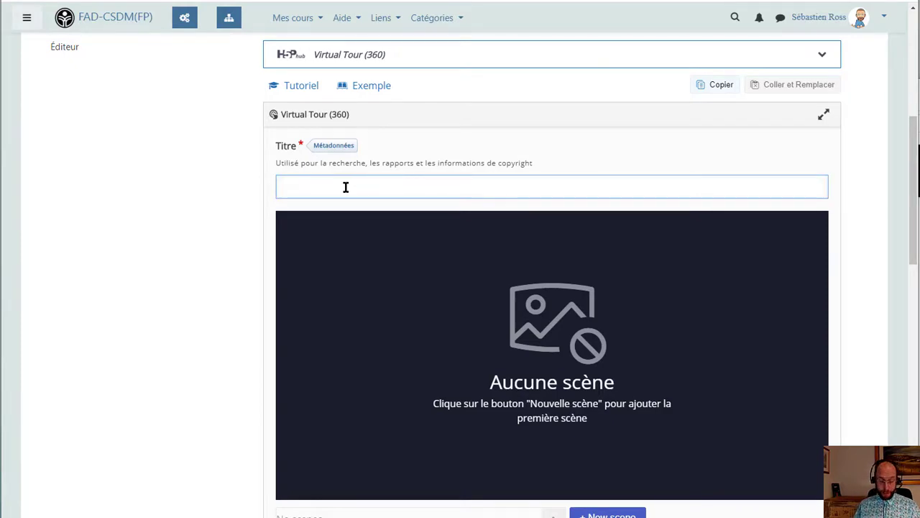
{"action": "type", "text": "Exploration "}
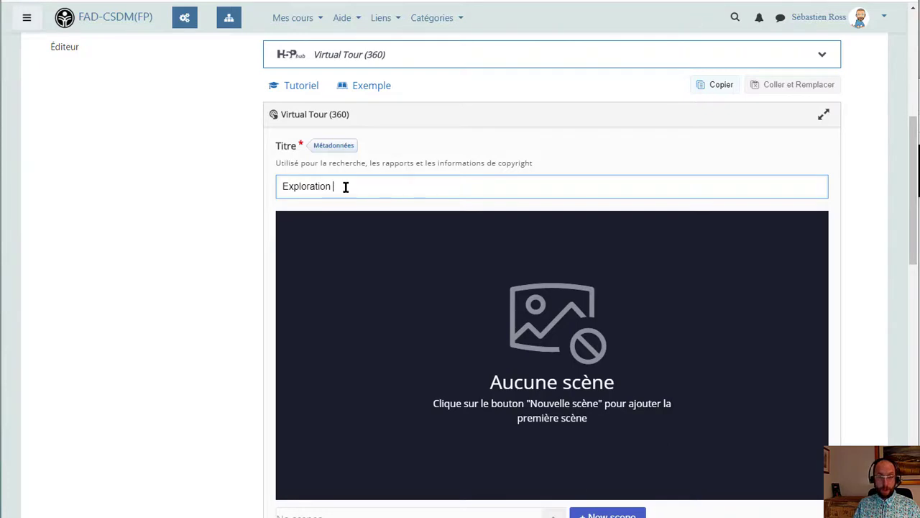
{"action": "type", "text": "carnet"}
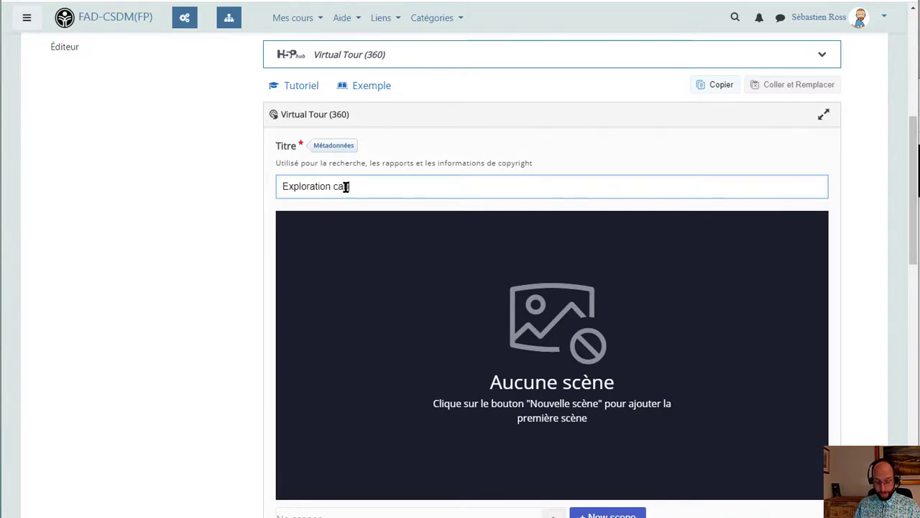
{"action": "type", "text": " dentiste"}
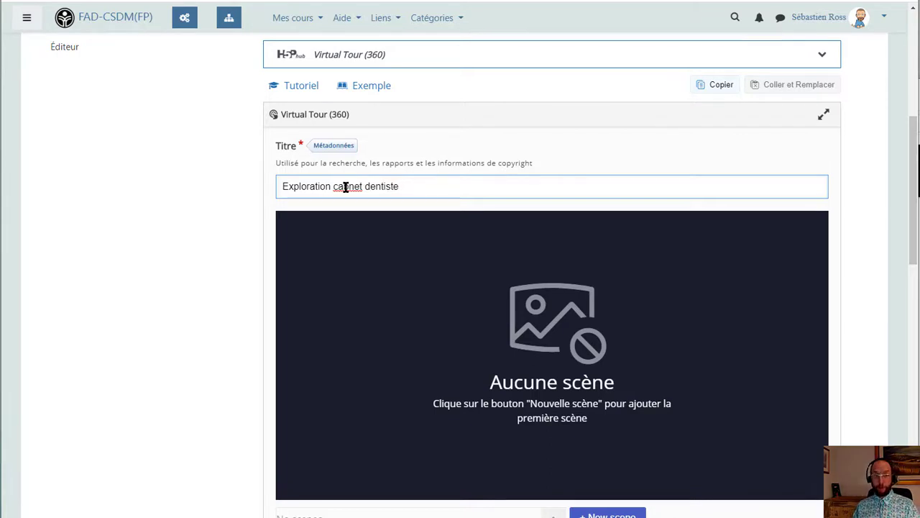
{"action": "left_click", "coordinate": [345, 187]}
{"action": "type", "text": "i"}
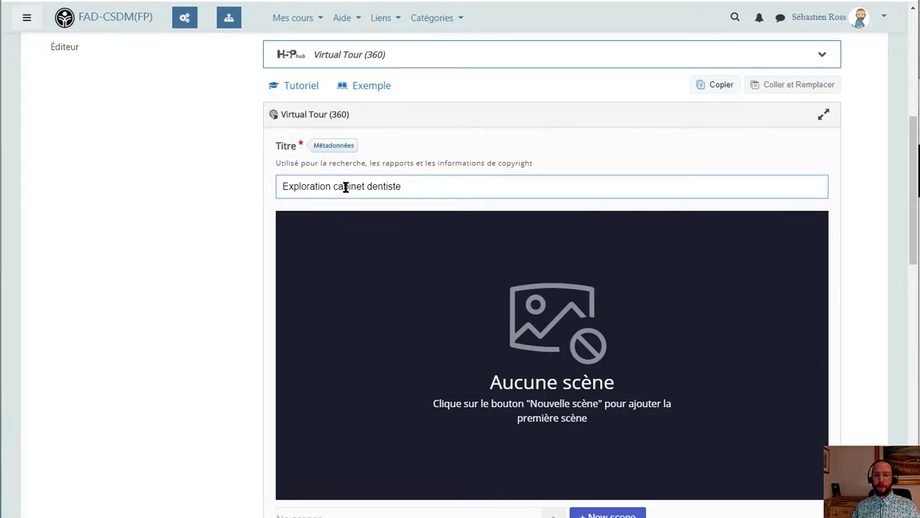
Step: Add a new scene to the virtual tour and give it the title "Cabinet"
{"action": "scroll", "coordinate": [324, 232], "scroll_direction": "down", "scroll_amount": 1}
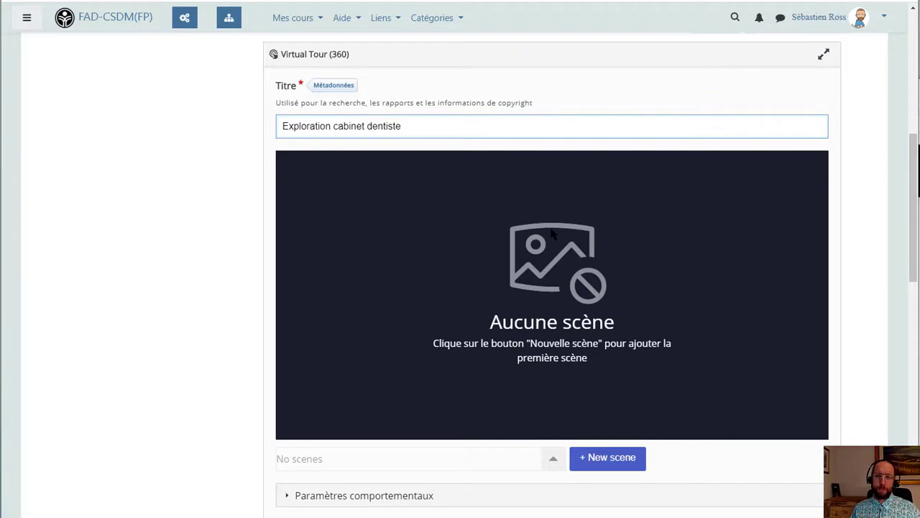
{"action": "scroll", "coordinate": [436, 250], "scroll_direction": "down", "scroll_amount": 1}
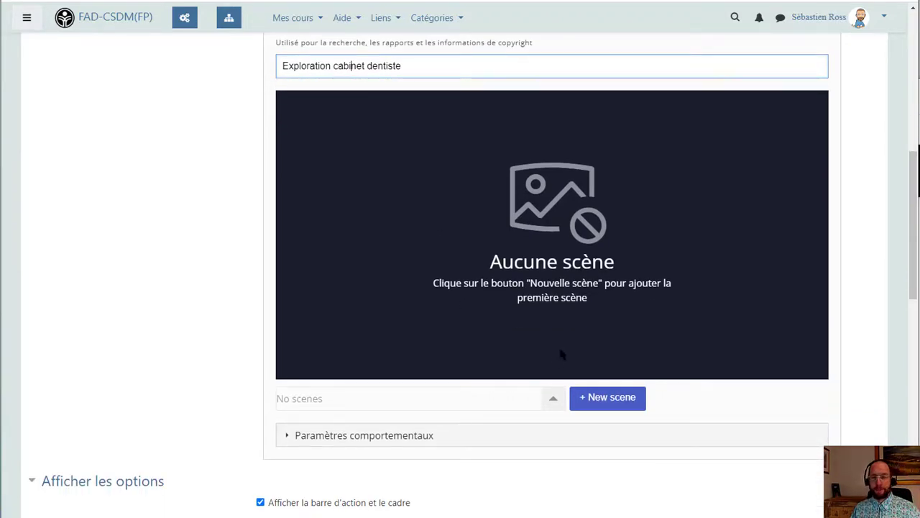
{"action": "left_click", "coordinate": [604, 401]}
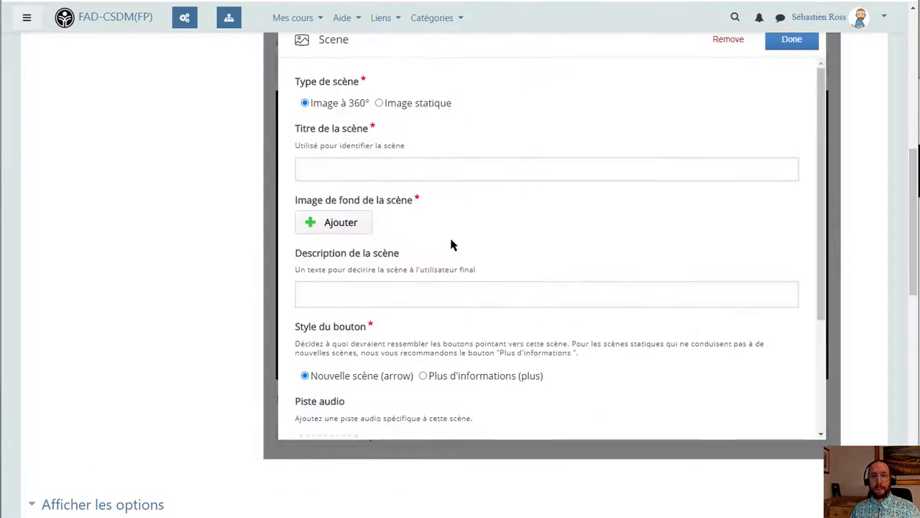
{"action": "left_click", "coordinate": [355, 168]}
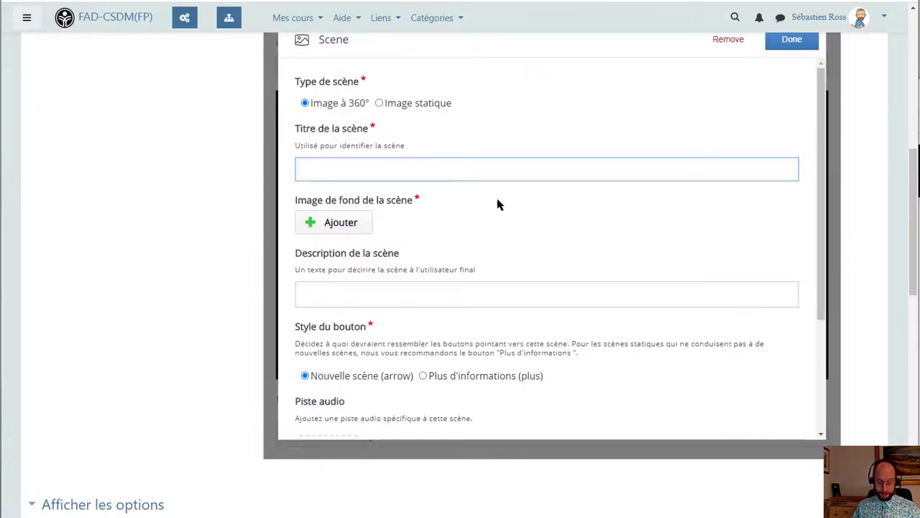
{"action": "type", "text": "Cabinet"}
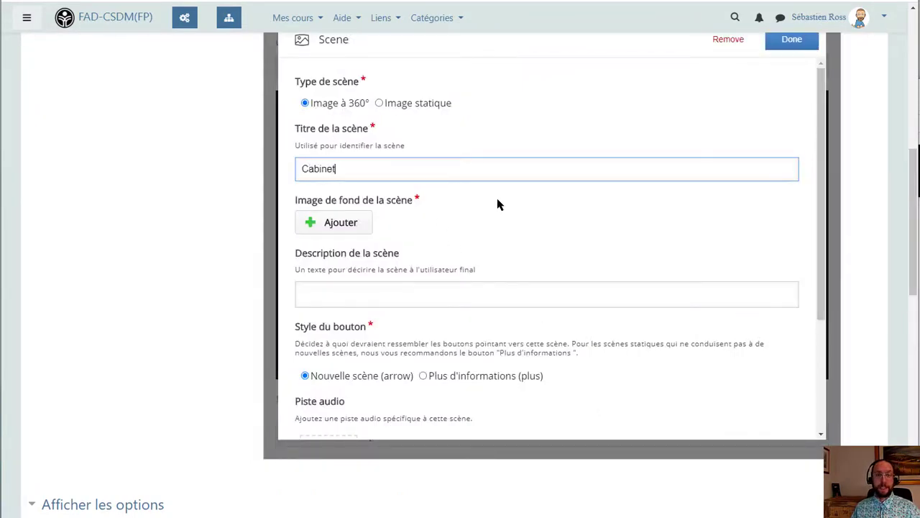
Step: Add R0010135.JPG as the Cabinet scene's background image and save the scene
{"action": "left_click", "coordinate": [343, 227]}
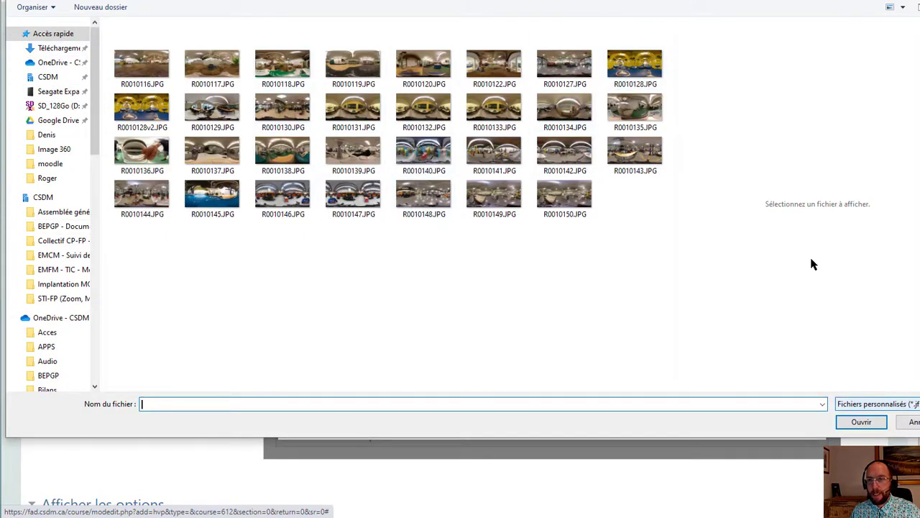
{"action": "scroll", "coordinate": [676, 205], "scroll_direction": "up", "scroll_amount": 3}
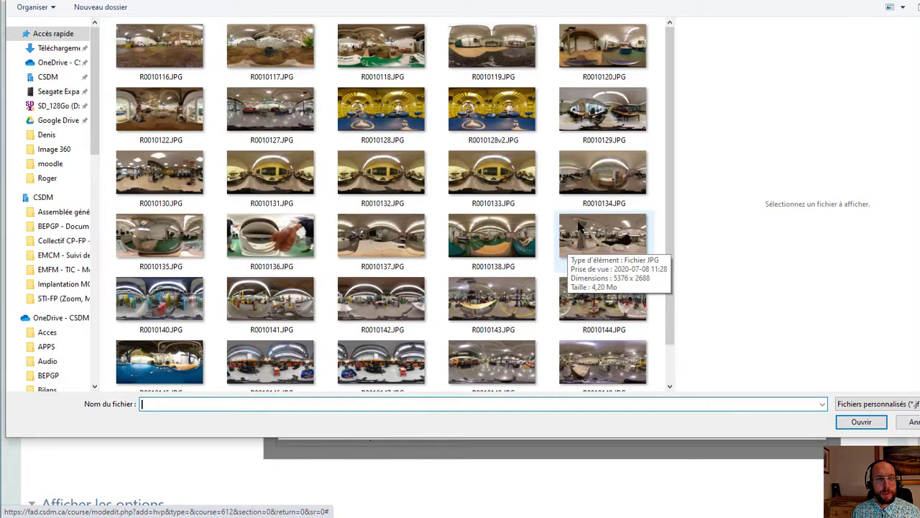
{"action": "left_click", "coordinate": [185, 241]}
{"action": "double_click", "coordinate": [185, 241]}
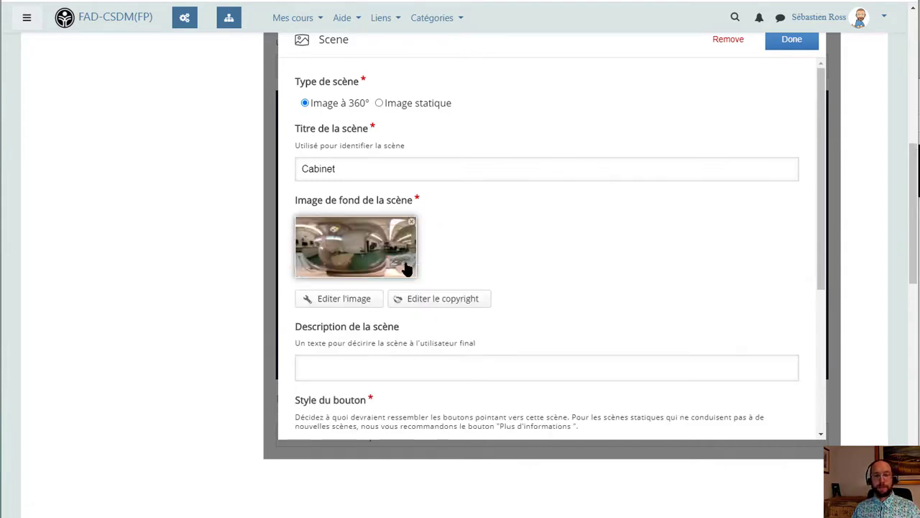
{"action": "scroll", "coordinate": [546, 275], "scroll_direction": "up", "scroll_amount": 1}
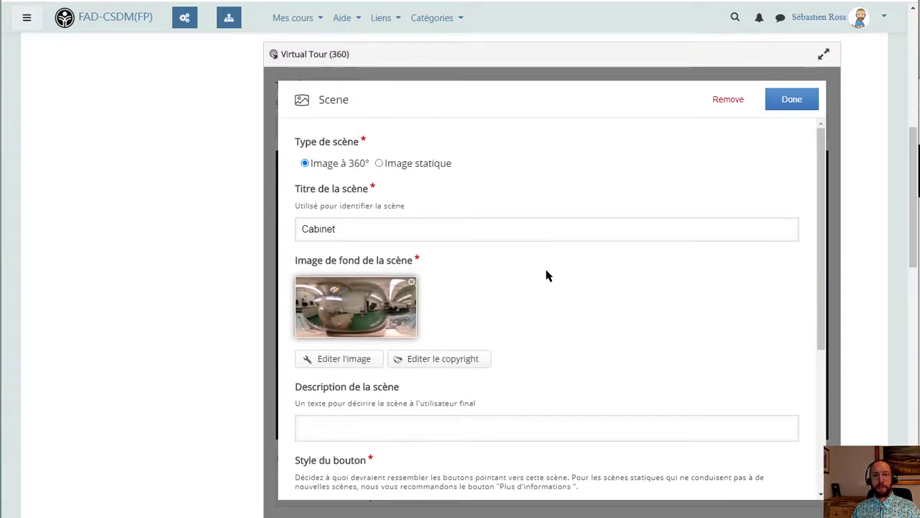
{"action": "left_click", "coordinate": [794, 101]}
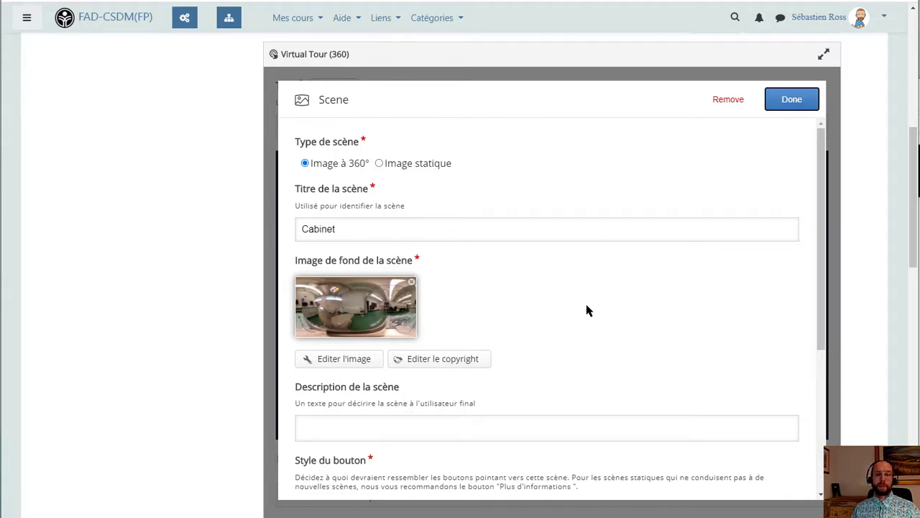
{"action": "scroll", "coordinate": [598, 320], "scroll_direction": "down", "scroll_amount": 4}
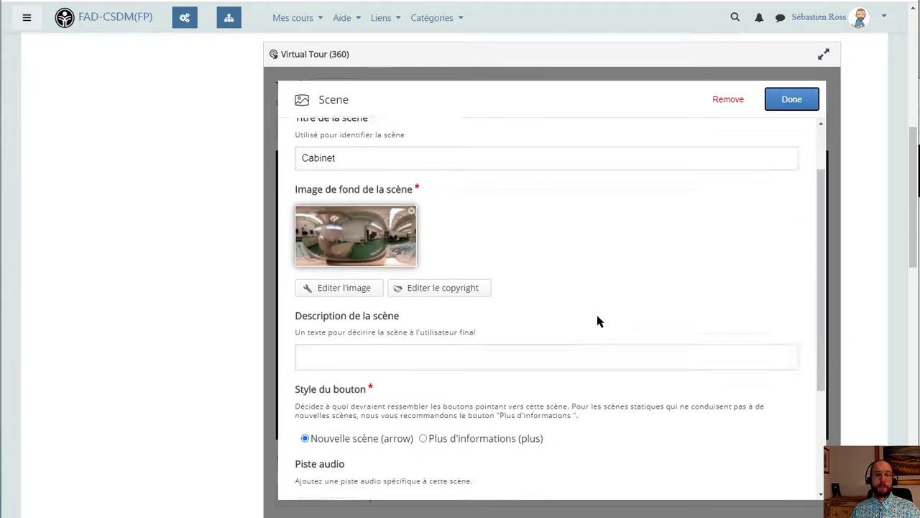
{"action": "scroll", "coordinate": [587, 362], "scroll_direction": "down", "scroll_amount": 2}
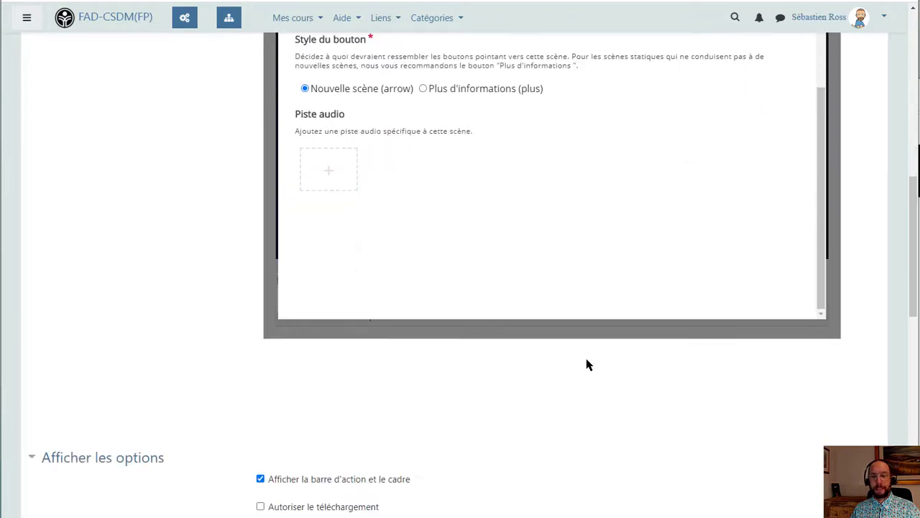
{"action": "scroll", "coordinate": [586, 364], "scroll_direction": "up", "scroll_amount": 4}
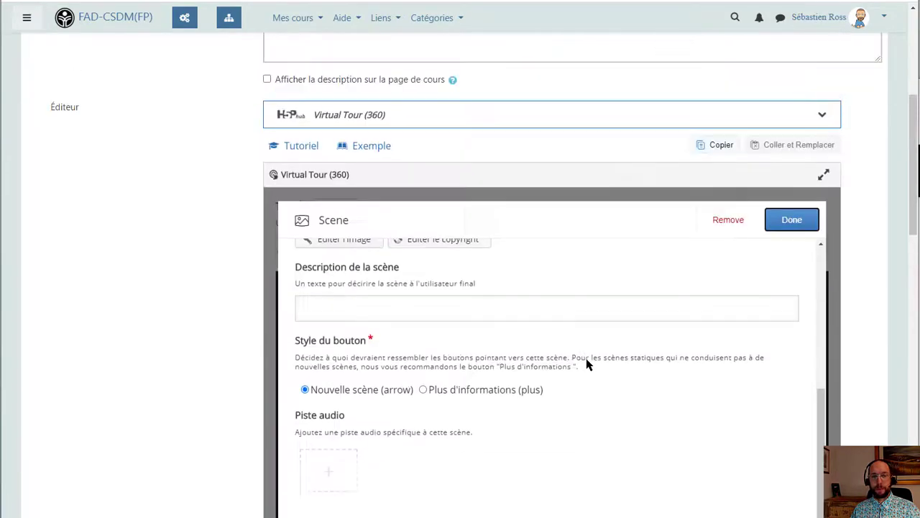
{"action": "left_click", "coordinate": [789, 220]}
Step: Look around the Cabinet scene's 360° image, including the classroom area and the tray of dental instruments
{"action": "scroll", "coordinate": [849, 338], "scroll_direction": "down", "scroll_amount": 3}
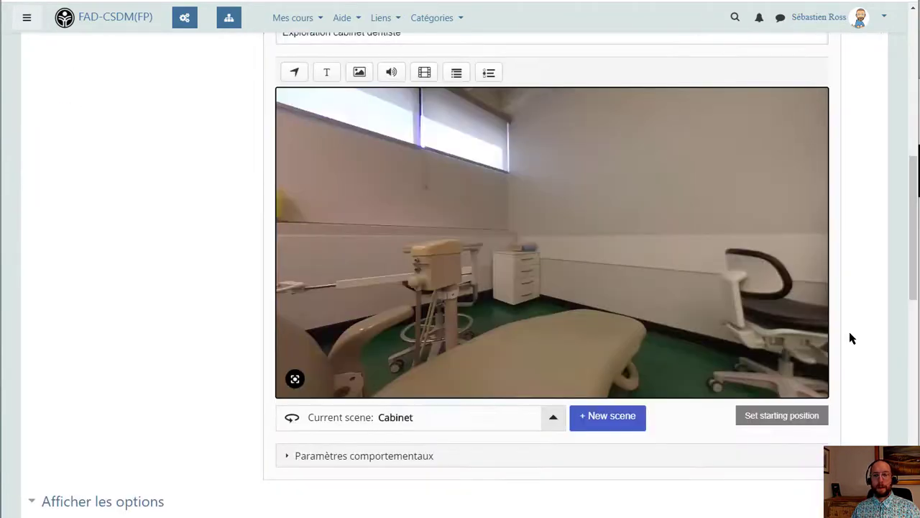
{"action": "left_click_drag", "start_coordinate": [676, 268], "coordinate": [415, 244]}
{"action": "left_click_drag", "start_coordinate": [544, 263], "coordinate": [317, 279]}
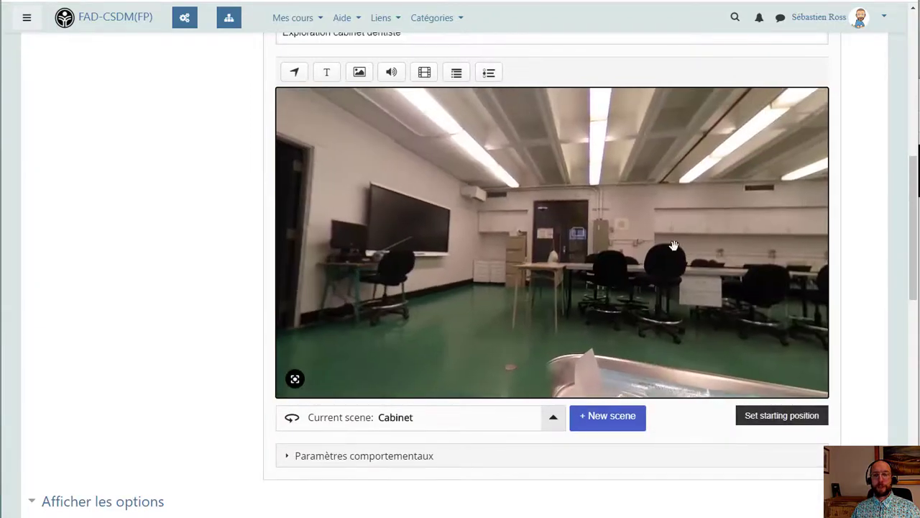
{"action": "left_click_drag", "start_coordinate": [674, 244], "coordinate": [587, 283]}
{"action": "left_click_drag", "start_coordinate": [589, 240], "coordinate": [620, 226]}
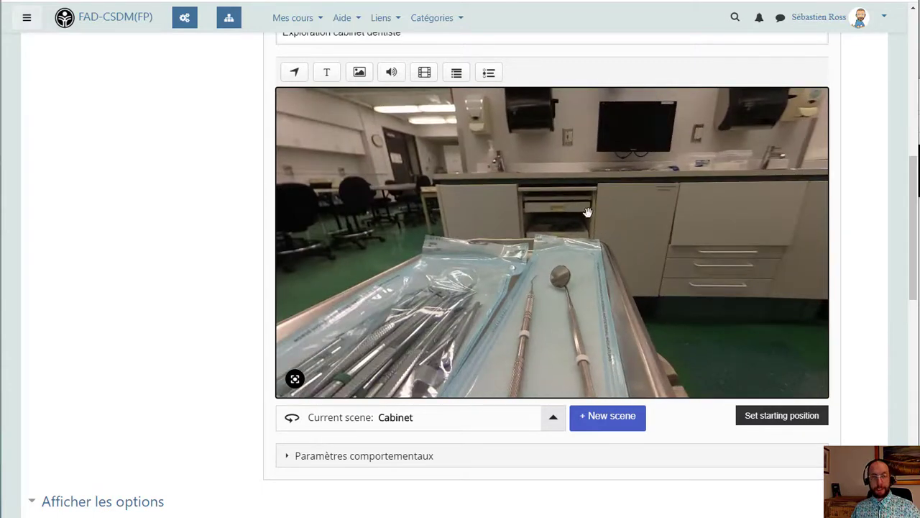
{"action": "mouse_move", "coordinate": [269, 57]}
{"action": "left_mouse_down"}
{"action": "mouse_move", "coordinate": [435, 83]}
{"action": "mouse_move", "coordinate": [573, 85]}
{"action": "left_mouse_up"}
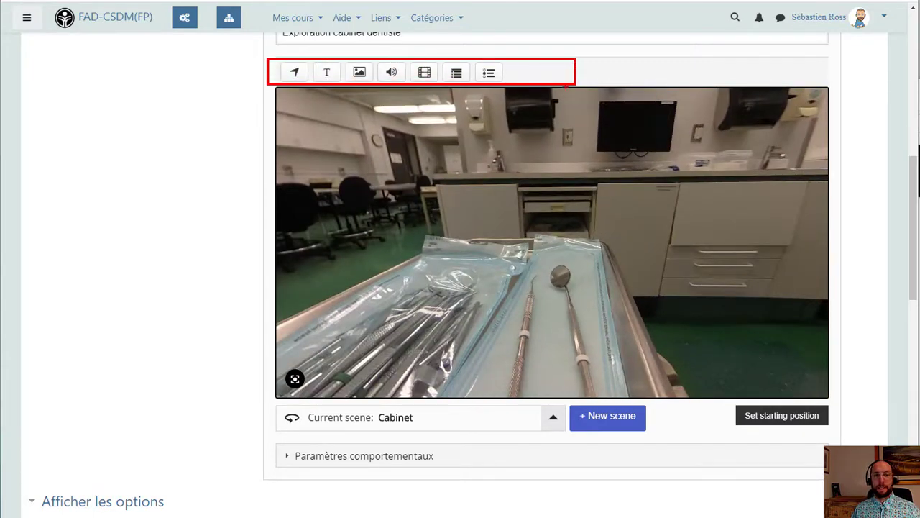
{"action": "mouse_move", "coordinate": [294, 84]}
{"action": "left_mouse_down"}
{"action": "mouse_move", "coordinate": [290, 97]}
{"action": "mouse_move", "coordinate": [293, 77]}
{"action": "left_mouse_up"}
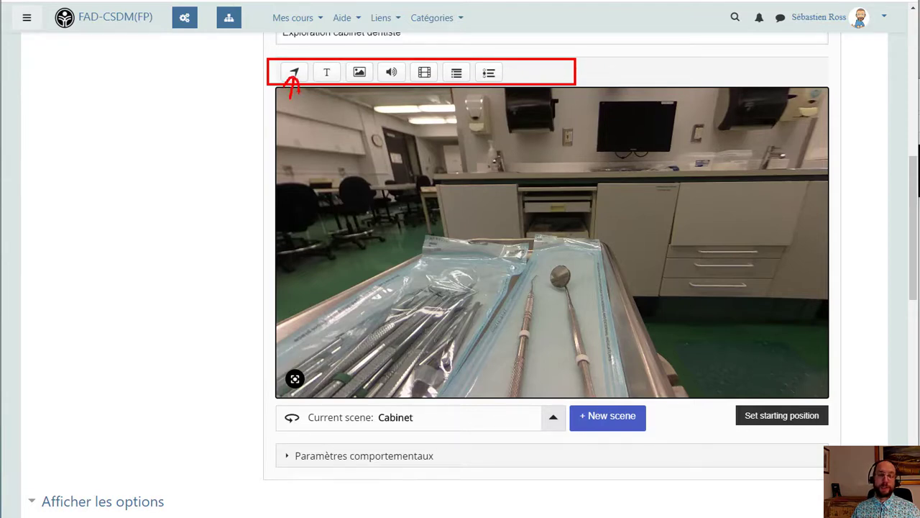
{"action": "mouse_move", "coordinate": [341, 71]}
{"action": "left_mouse_down"}
{"action": "mouse_move", "coordinate": [314, 61]}
{"action": "mouse_move", "coordinate": [319, 83]}
{"action": "mouse_move", "coordinate": [347, 62]}
{"action": "left_mouse_up"}
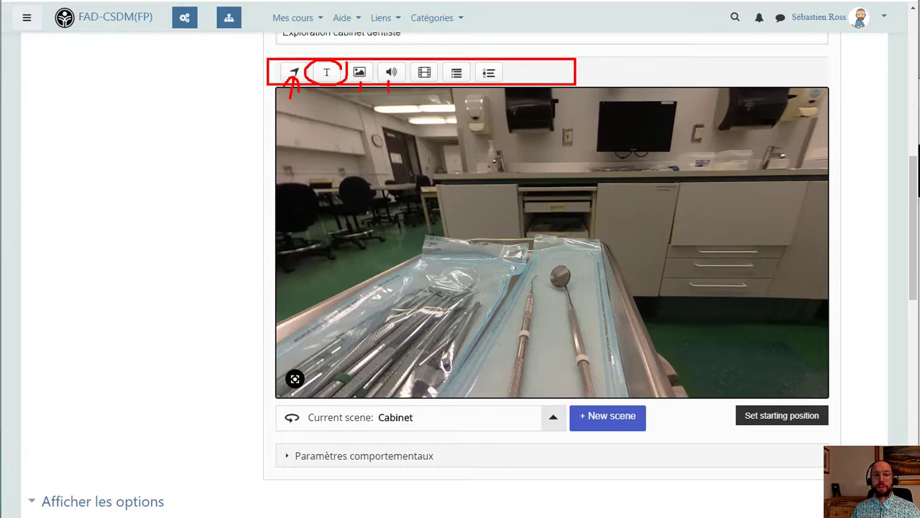
{"action": "left_click_drag", "start_coordinate": [419, 80], "coordinate": [420, 89]}
{"action": "mouse_move", "coordinate": [469, 70]}
{"action": "left_mouse_down"}
{"action": "mouse_move", "coordinate": [460, 62]}
{"action": "mouse_move", "coordinate": [430, 75]}
{"action": "mouse_move", "coordinate": [472, 67]}
{"action": "mouse_move", "coordinate": [469, 80]}
{"action": "mouse_move", "coordinate": [503, 64]}
{"action": "left_mouse_up"}
{"action": "key", "text": "Escape"}
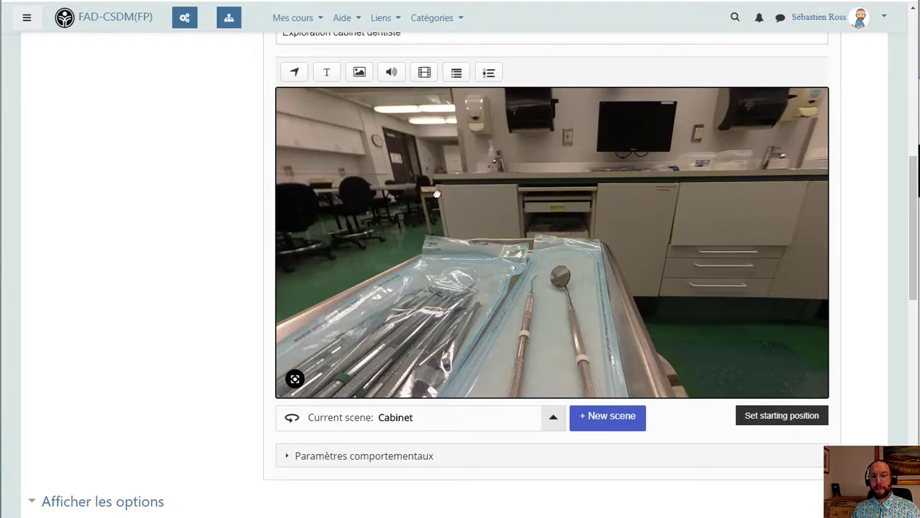
Step: Set the Cabinet scene's starting position to the view centred on the dental chair's backrest
{"action": "left_click_drag", "start_coordinate": [438, 195], "coordinate": [661, 213]}
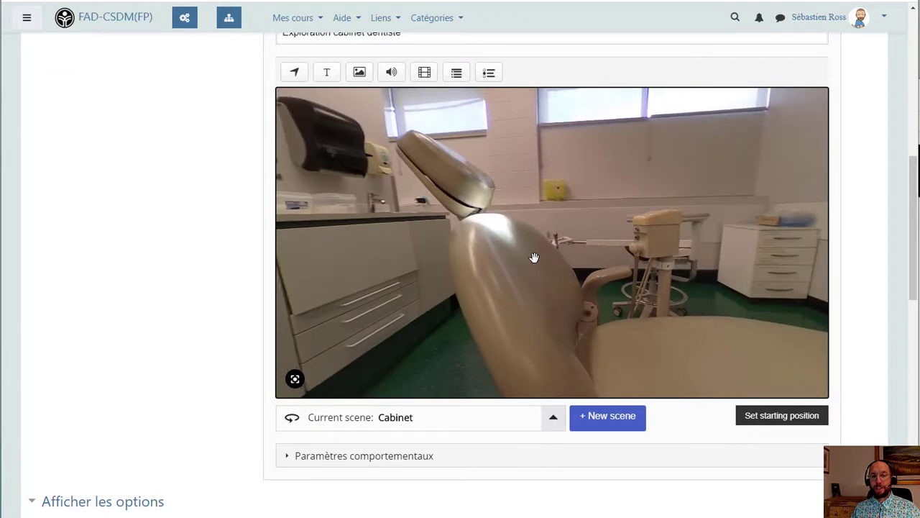
{"action": "left_click", "coordinate": [788, 421]}
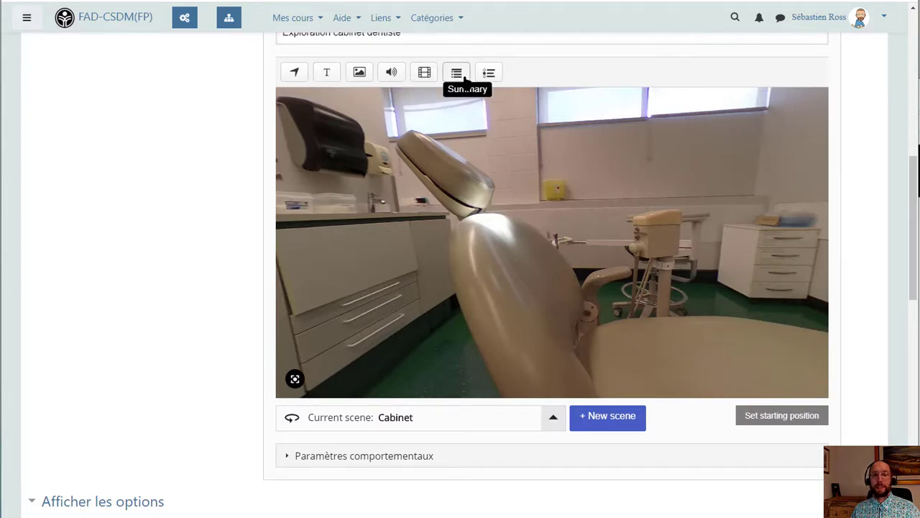
Step: Add a text interaction reading "Bla blabla" and place its hotspot at the top of the dental chair's backrest
{"action": "left_click", "coordinate": [327, 73]}
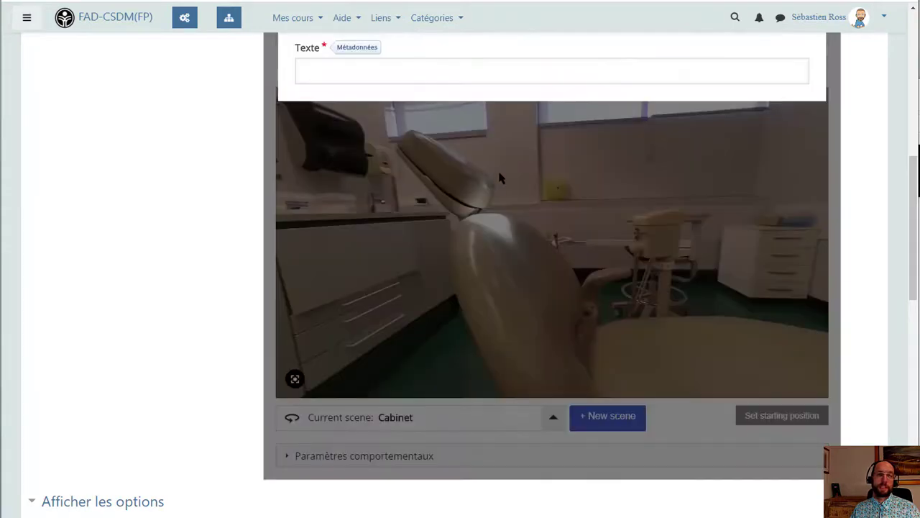
{"action": "left_click", "coordinate": [361, 77]}
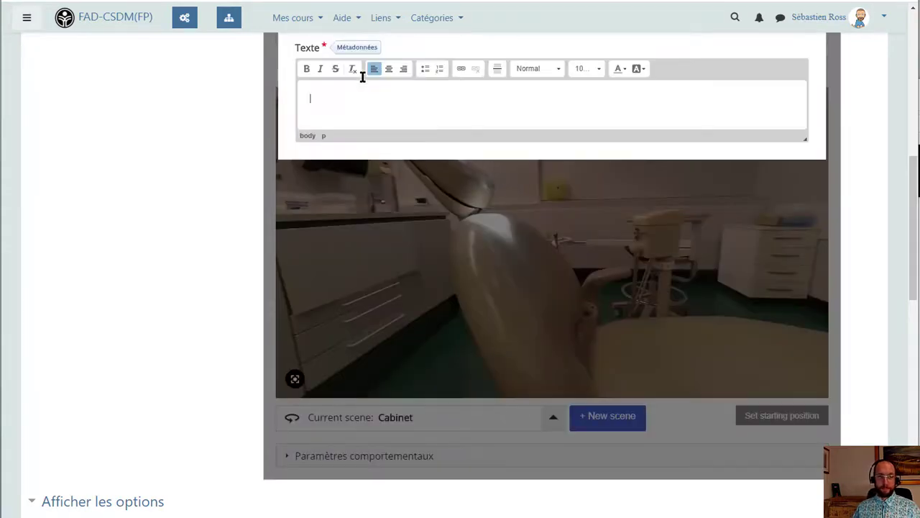
{"action": "type", "text": "Bla blabla"}
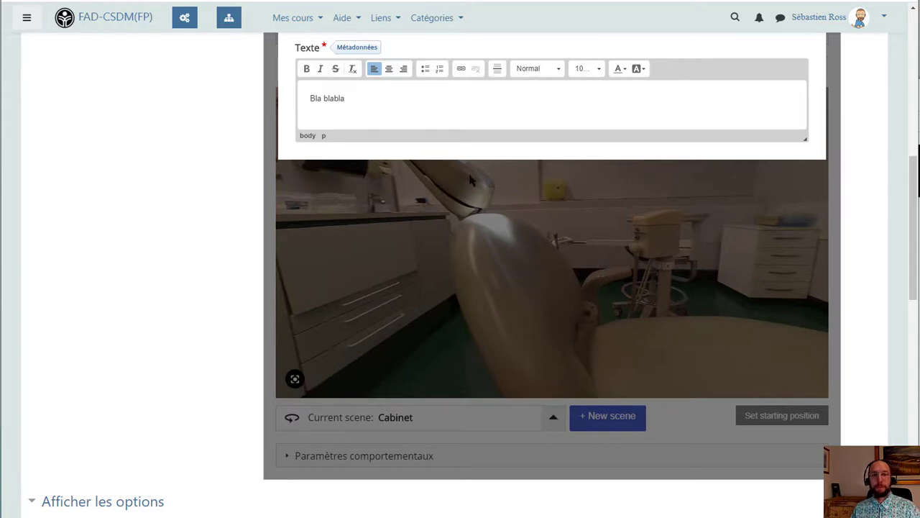
{"action": "scroll", "coordinate": [468, 171], "scroll_direction": "up", "scroll_amount": 1}
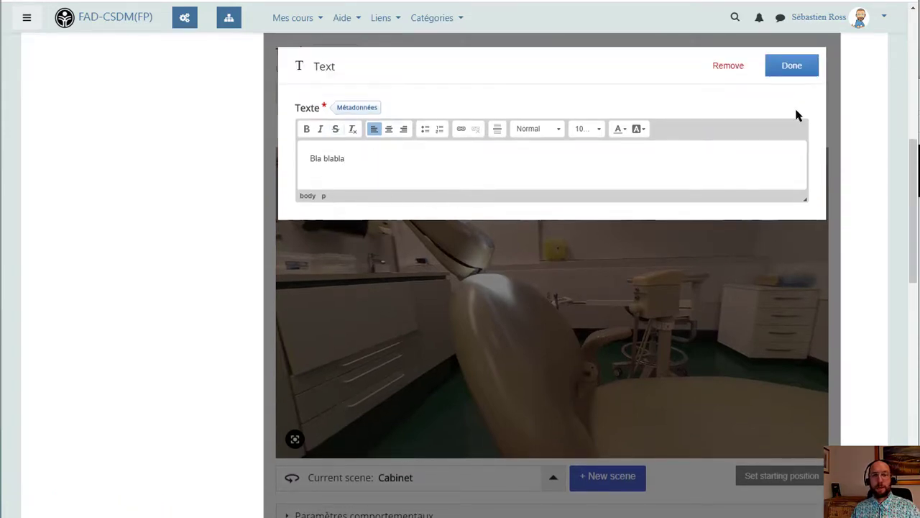
{"action": "left_click", "coordinate": [792, 65]}
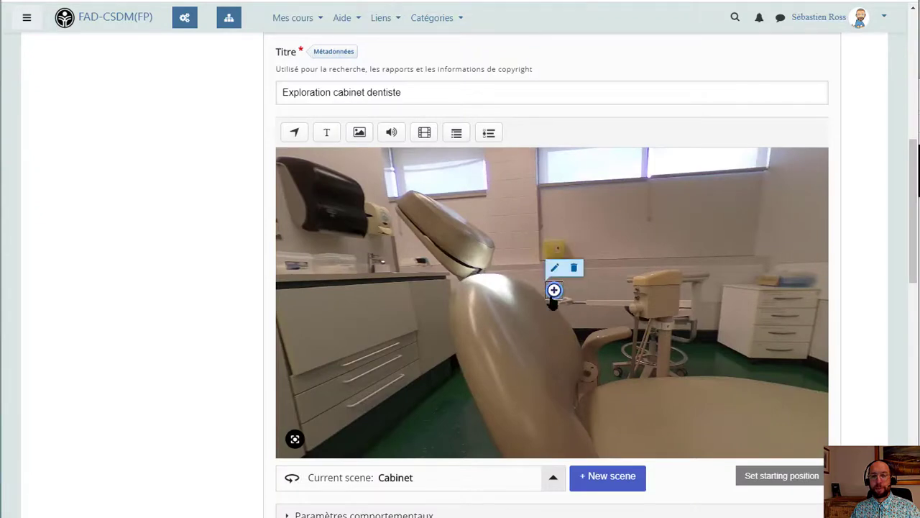
{"action": "left_click_drag", "start_coordinate": [553, 304], "coordinate": [479, 289]}
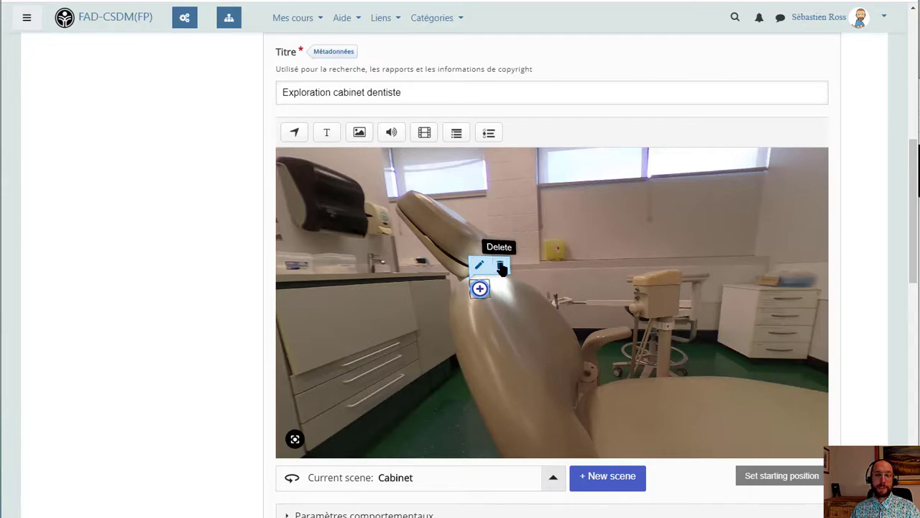
Step: Add a Single Choice Set whose question reads "Question", with "Bonne réponse" as the correct answer and "Mauvaise" as the wrong one
{"action": "left_click", "coordinate": [488, 135]}
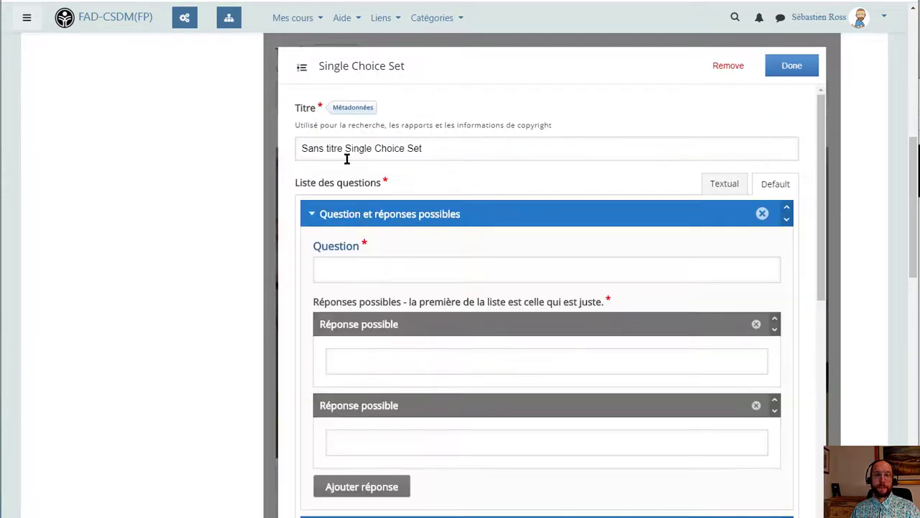
{"action": "left_click", "coordinate": [403, 269]}
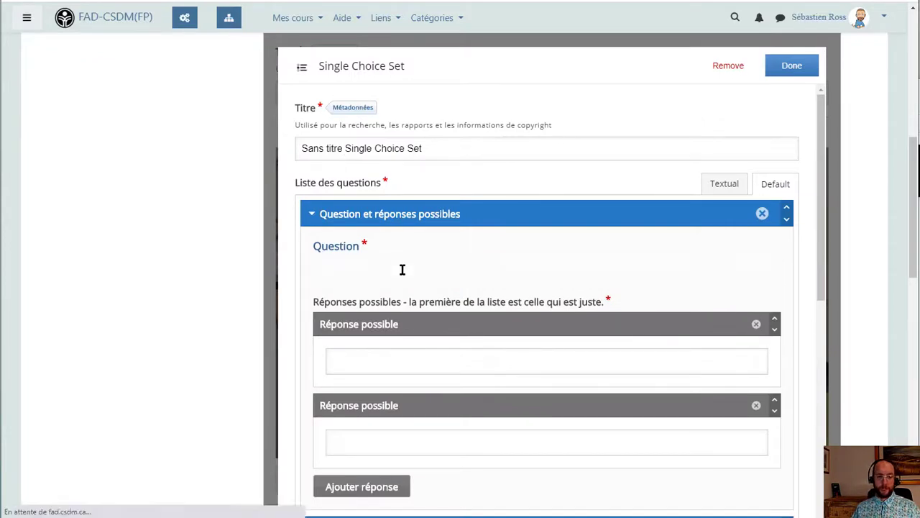
{"action": "type", "text": "Question"}
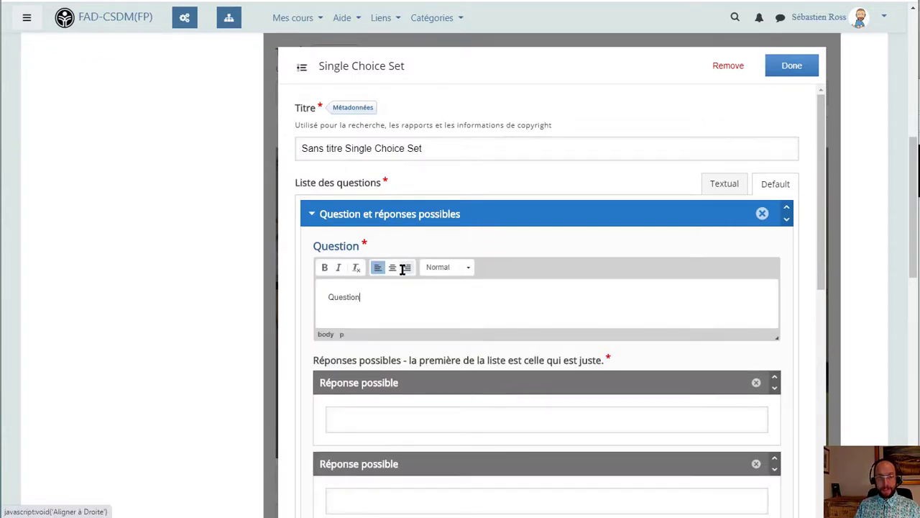
{"action": "scroll", "coordinate": [405, 366], "scroll_direction": "down", "scroll_amount": 2}
{"action": "left_click", "coordinate": [407, 299]}
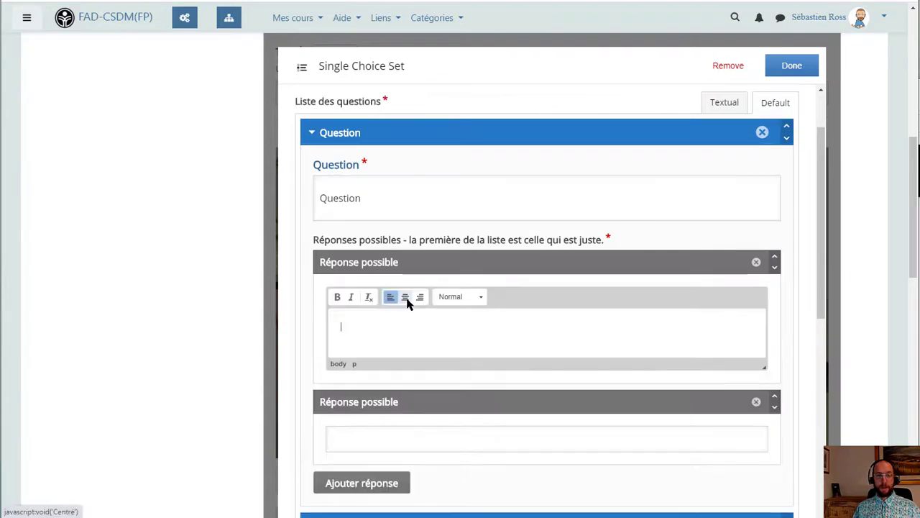
{"action": "left_click", "coordinate": [421, 332]}
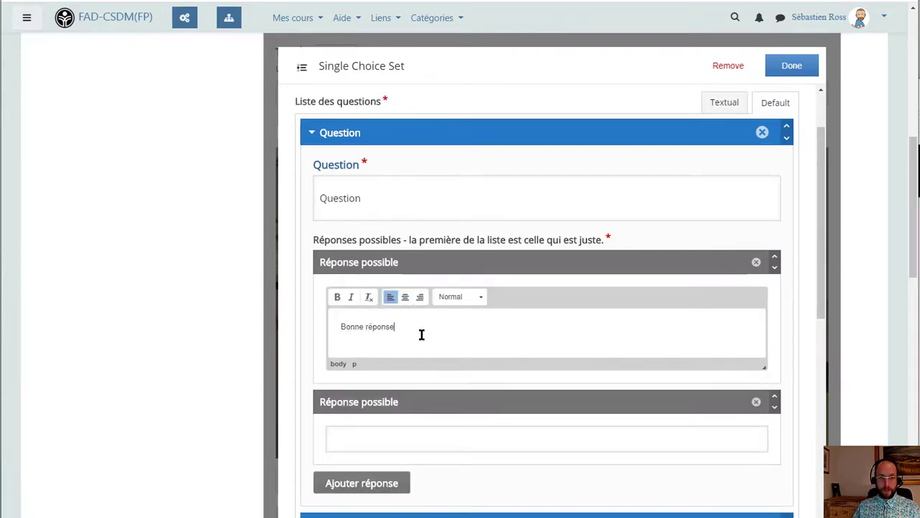
{"action": "scroll", "coordinate": [453, 375], "scroll_direction": "down", "scroll_amount": 1}
{"action": "left_click", "coordinate": [440, 374]}
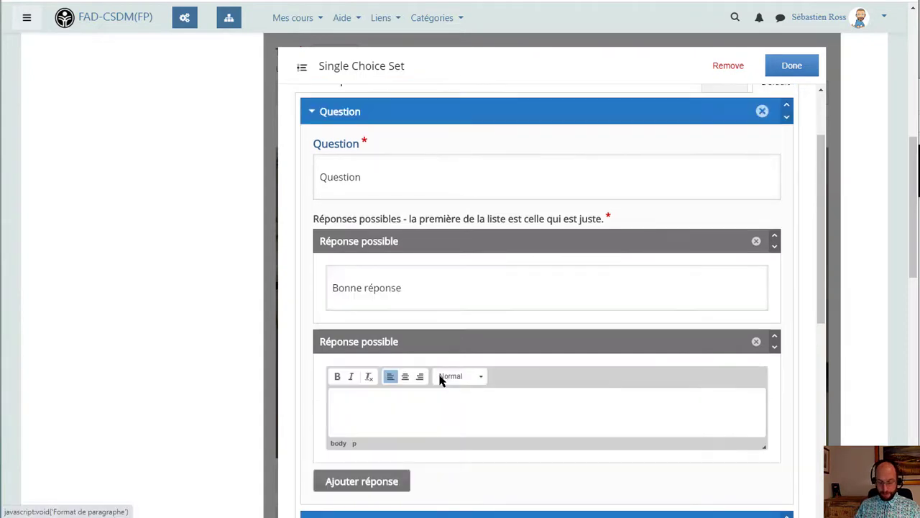
{"action": "type", "text": "Mauvaise"}
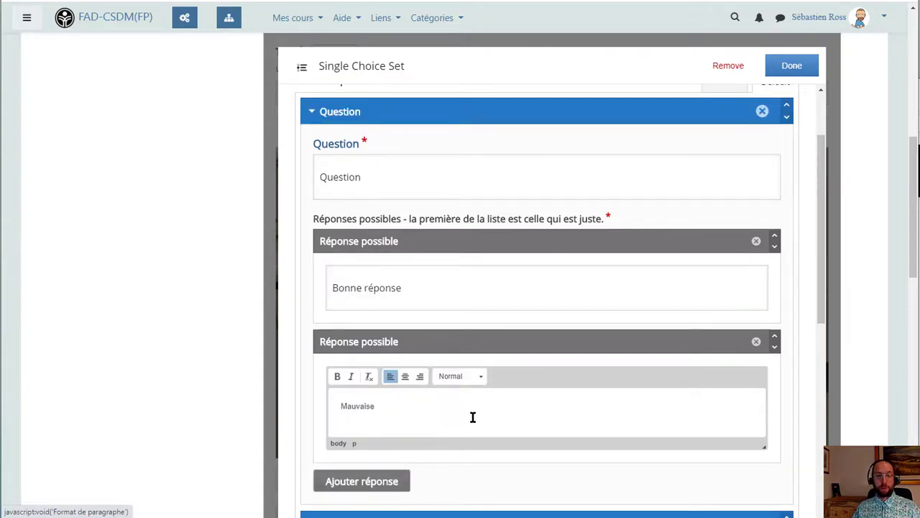
Step: Delete the empty second question from the Single Choice Set and save the interaction to the Cabinet scene
{"action": "scroll", "coordinate": [473, 417], "scroll_direction": "down", "scroll_amount": 3}
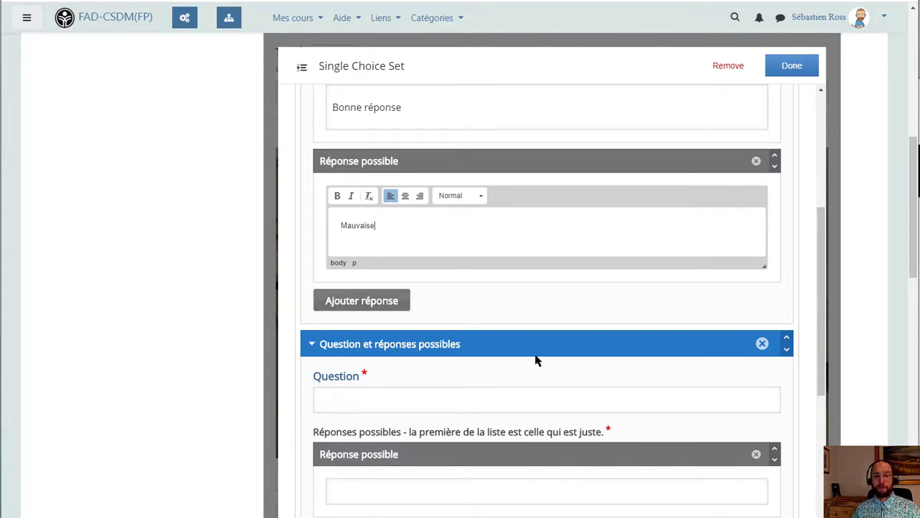
{"action": "left_click", "coordinate": [762, 345]}
{"action": "left_click", "coordinate": [647, 428]}
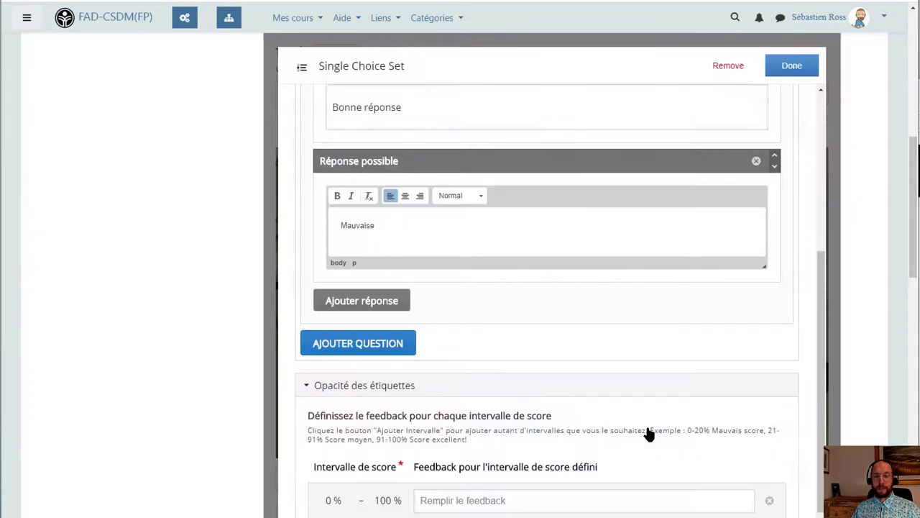
{"action": "scroll", "coordinate": [575, 421], "scroll_direction": "down", "scroll_amount": 1}
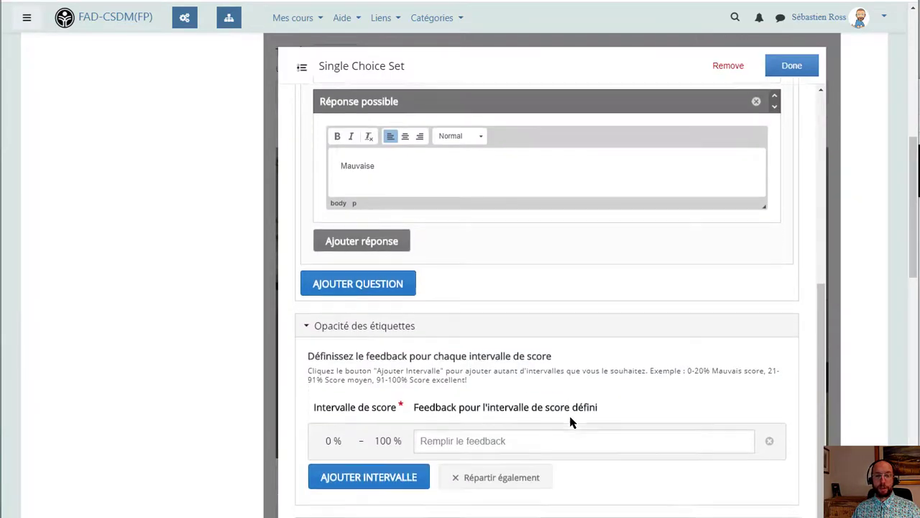
{"action": "scroll", "coordinate": [551, 440], "scroll_direction": "up", "scroll_amount": 2}
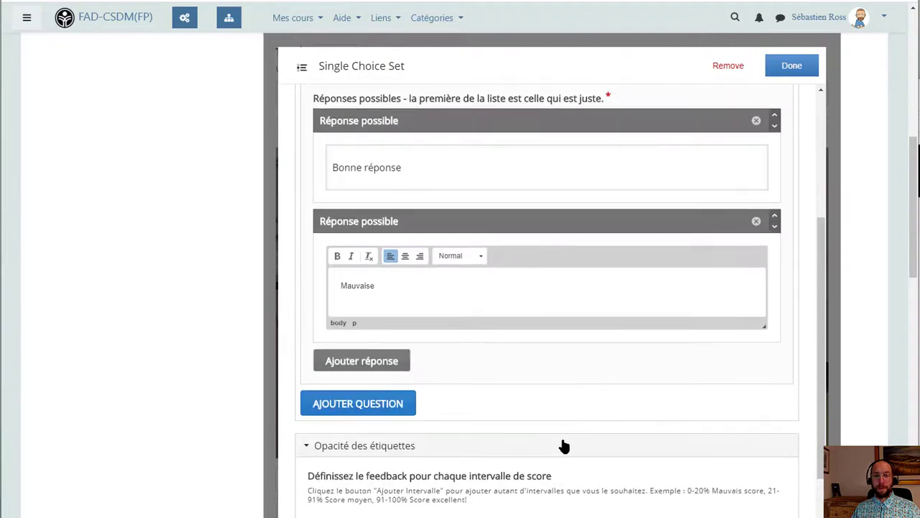
{"action": "scroll", "coordinate": [561, 446], "scroll_direction": "up", "scroll_amount": 4}
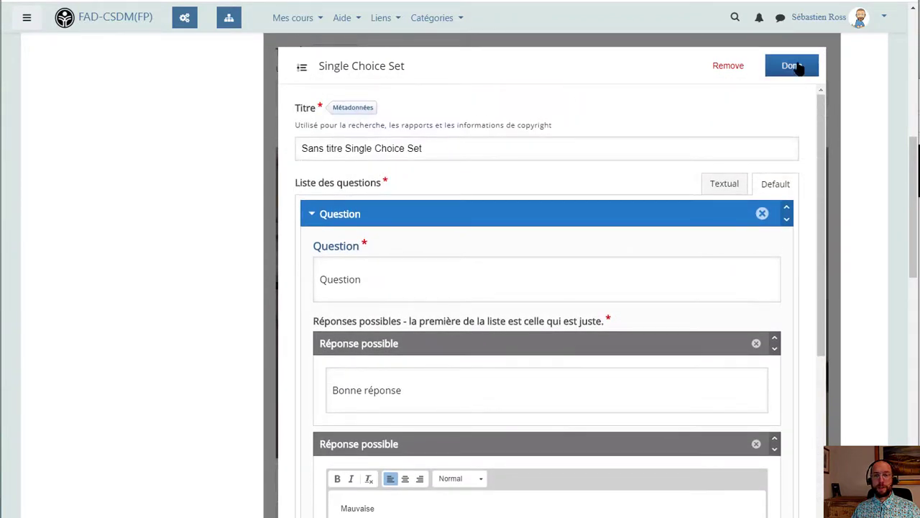
{"action": "left_click", "coordinate": [791, 65]}
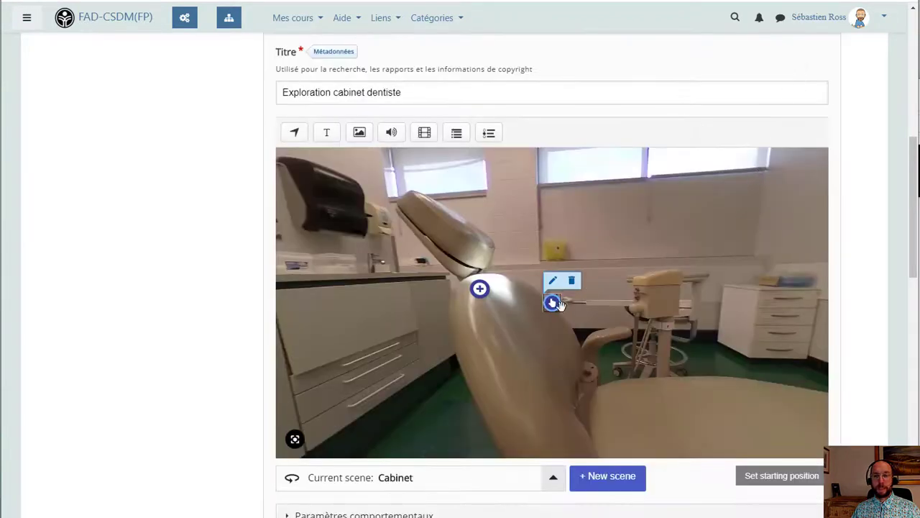
Step: Place the Single Choice Set hotspot on the edge of the counter behind the dental chair, below the paper towel dispenser
{"action": "left_click_drag", "start_coordinate": [554, 305], "coordinate": [442, 222]}
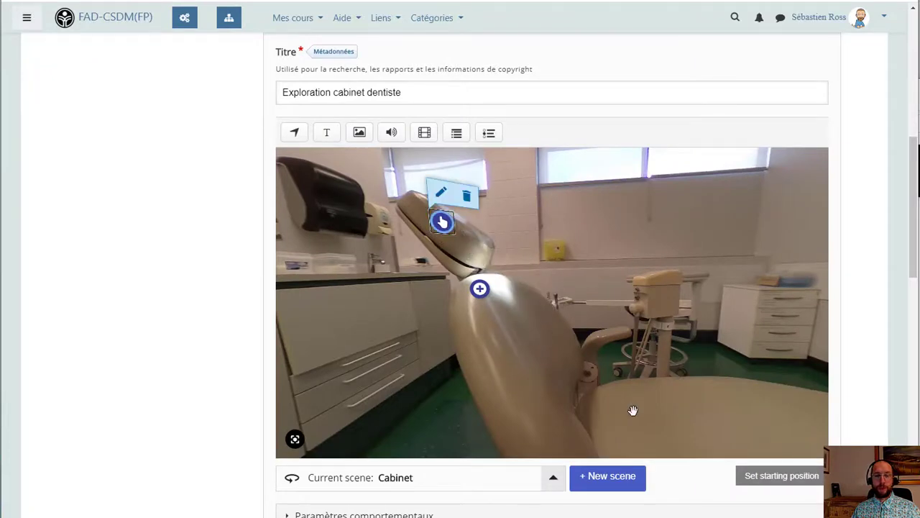
{"action": "left_click_drag", "start_coordinate": [561, 400], "coordinate": [650, 379]}
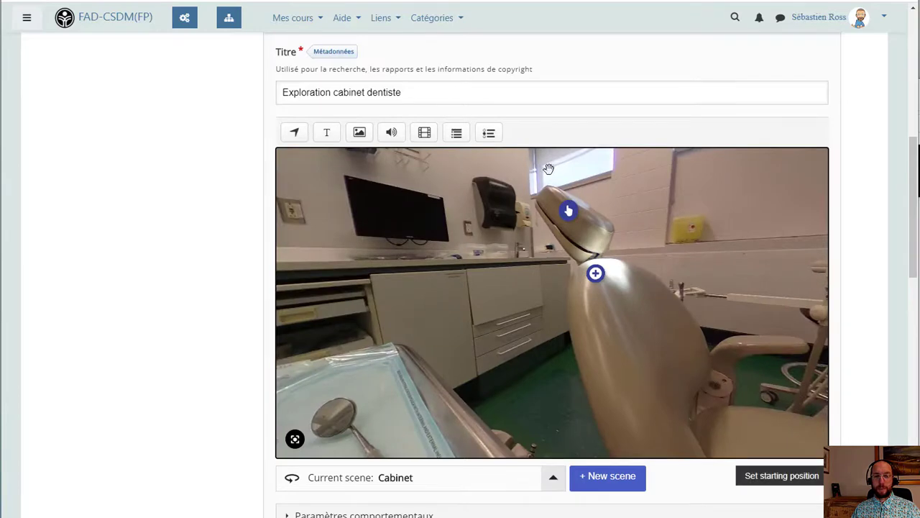
{"action": "left_click_drag", "start_coordinate": [568, 210], "coordinate": [514, 256]}
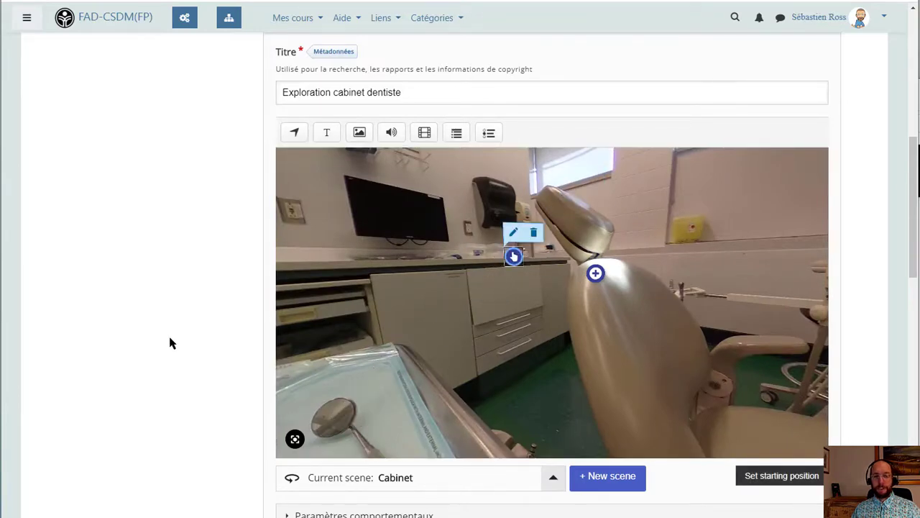
Step: Add a Video interaction to the Cabinet scene with its default title and no video source
{"action": "left_click", "coordinate": [425, 136]}
{"action": "left_click", "coordinate": [359, 147]}
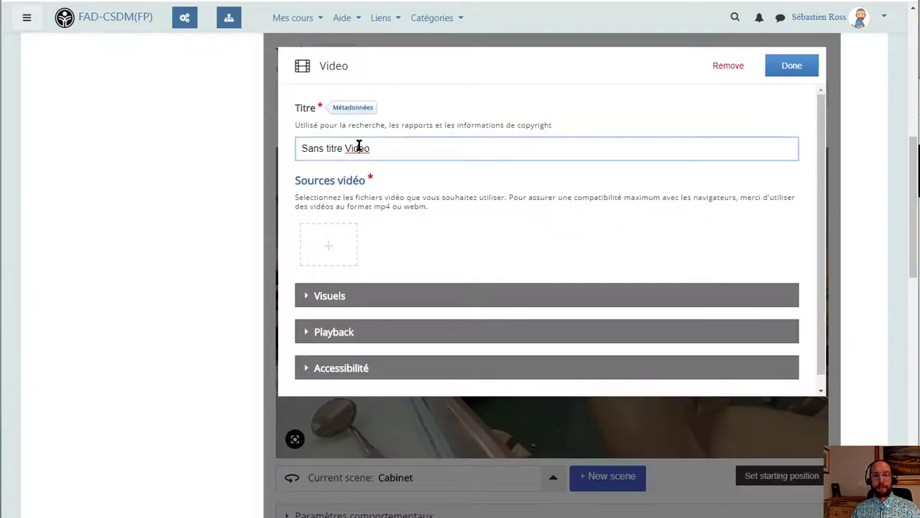
{"action": "left_click", "coordinate": [328, 245]}
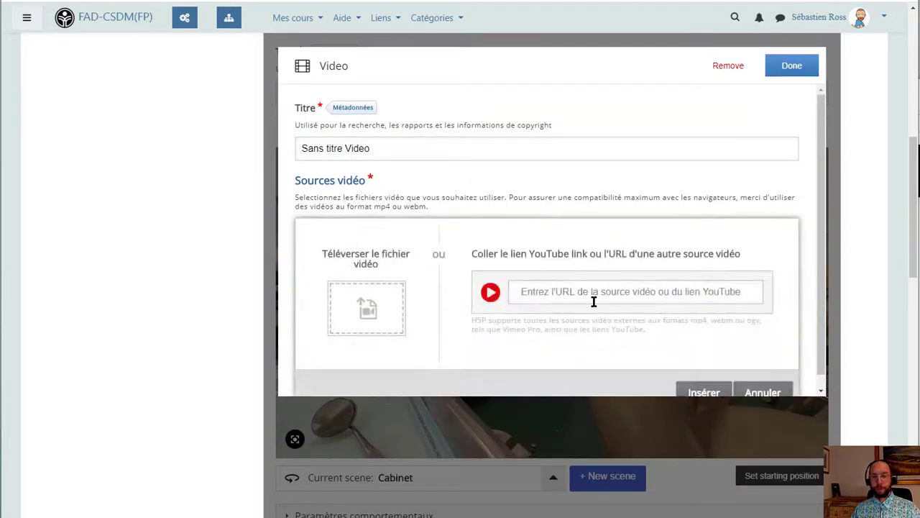
{"action": "left_click", "coordinate": [760, 392]}
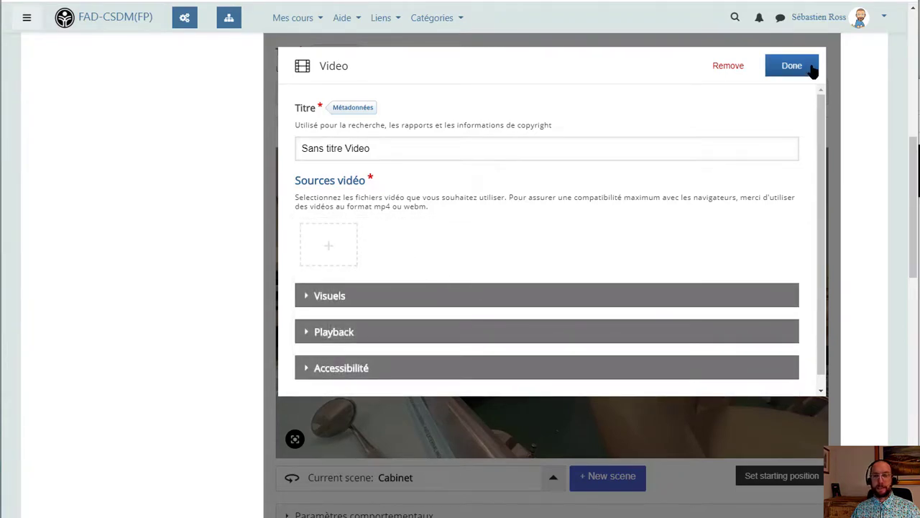
{"action": "left_click", "coordinate": [811, 68]}
Step: Save the Exploration cabinet dentiste activity and display it
{"action": "scroll", "coordinate": [743, 335], "scroll_direction": "down", "scroll_amount": 3}
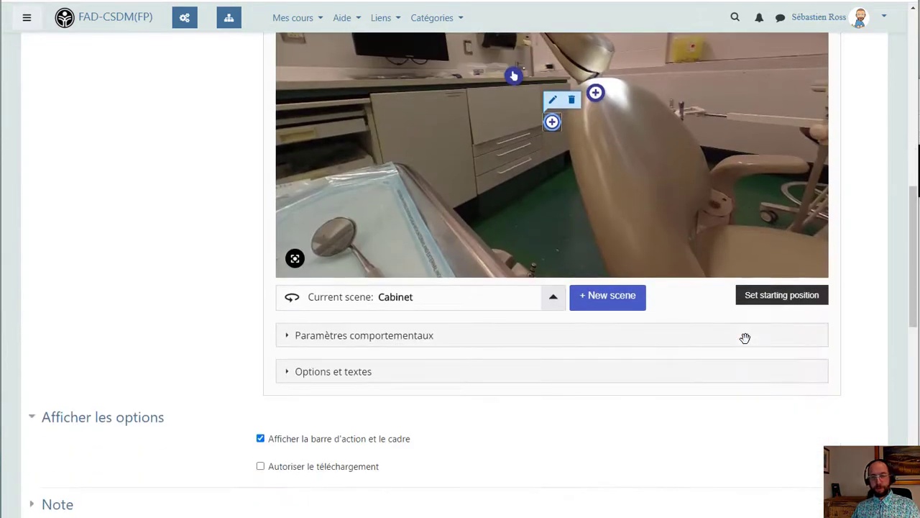
{"action": "scroll", "coordinate": [746, 345], "scroll_direction": "down", "scroll_amount": 3}
{"action": "left_click", "coordinate": [432, 453]}
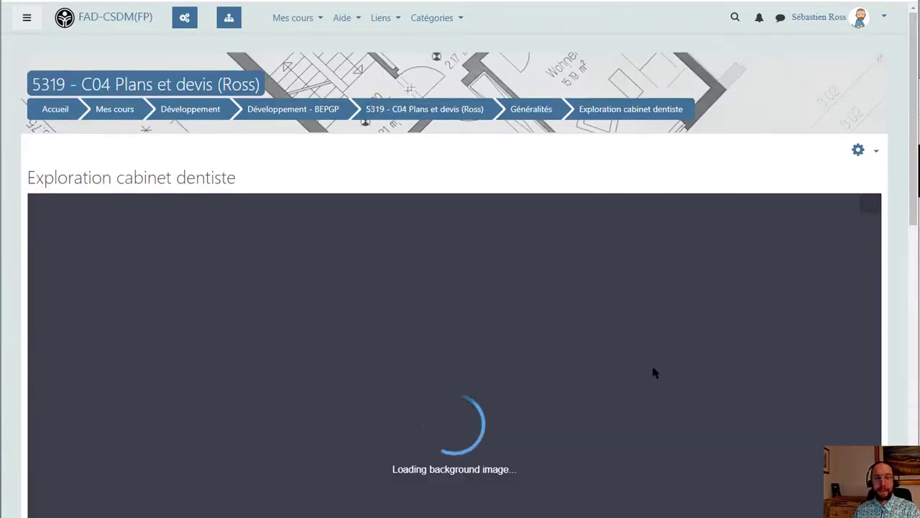
Step: Look around the published 360° tour and test the text hotspot on the dental chair's backrest
{"action": "scroll", "coordinate": [653, 368], "scroll_direction": "down", "scroll_amount": 2}
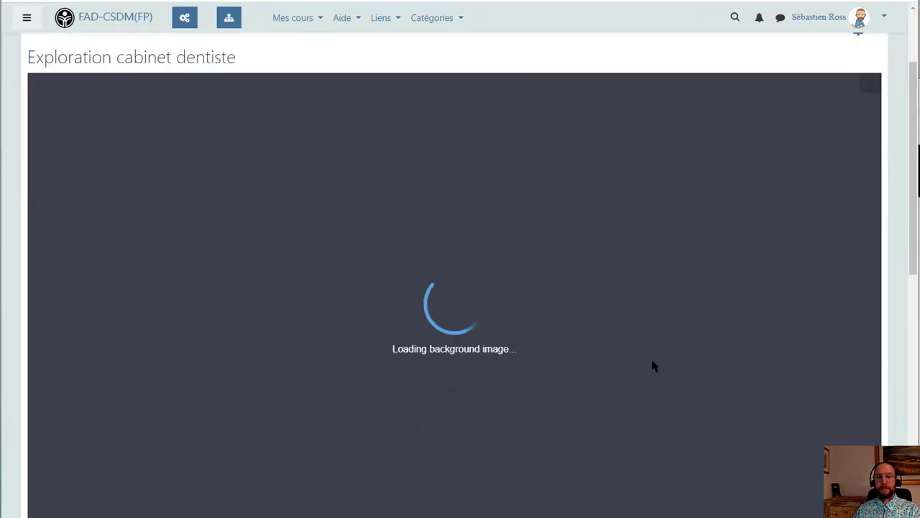
{"action": "scroll", "coordinate": [652, 366], "scroll_direction": "down", "scroll_amount": 4}
{"action": "scroll", "coordinate": [652, 359], "scroll_direction": "up", "scroll_amount": 3}
{"action": "left_click_drag", "start_coordinate": [512, 255], "coordinate": [646, 304]}
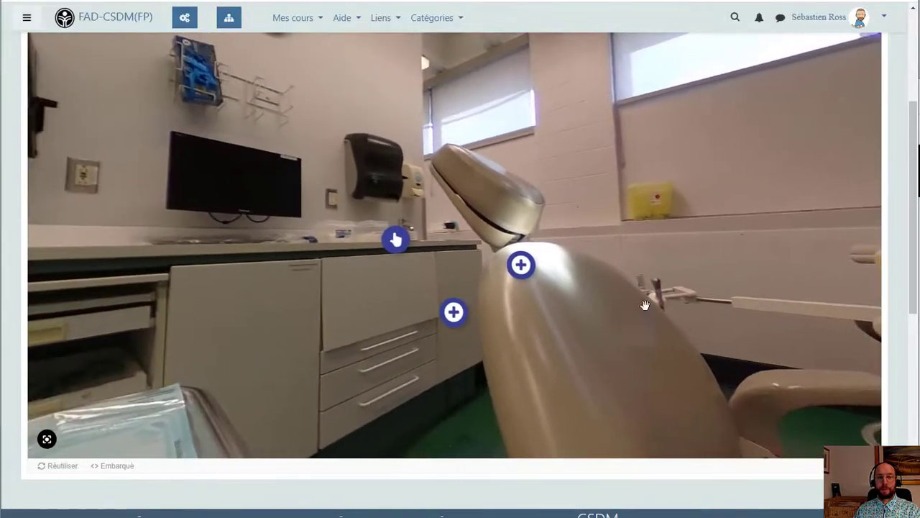
{"action": "left_click_drag", "start_coordinate": [627, 214], "coordinate": [574, 168]}
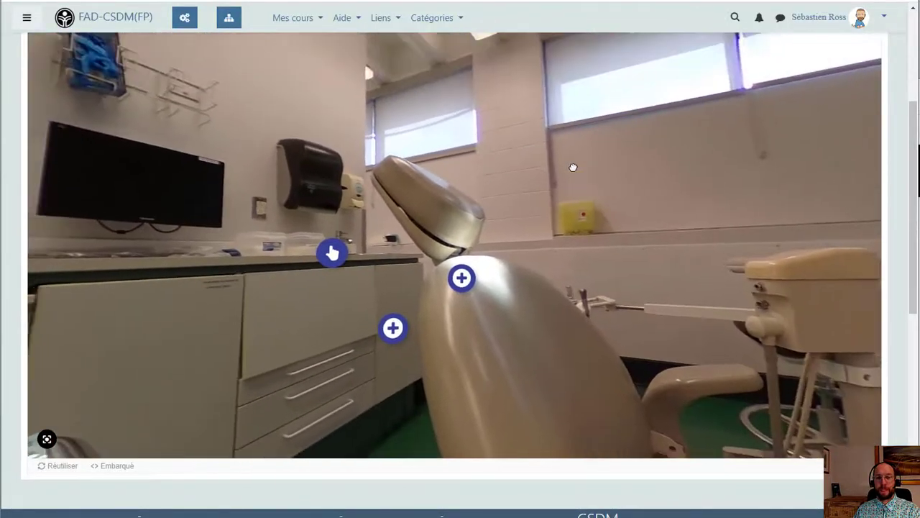
{"action": "left_click", "coordinate": [463, 278]}
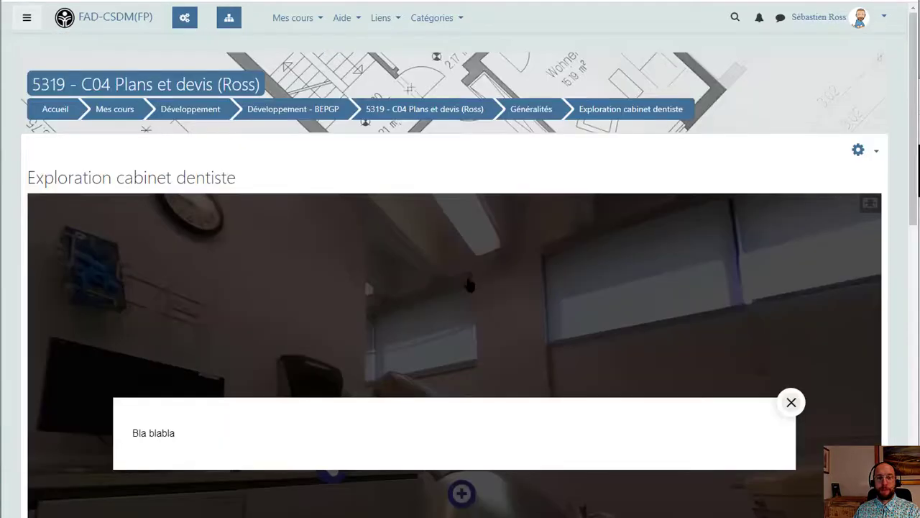
{"action": "left_click", "coordinate": [791, 402]}
Step: Test the question hotspot on the counter by answering "Bonne réponse", and close the question
{"action": "left_click_drag", "start_coordinate": [623, 362], "coordinate": [640, 267]}
{"action": "left_click", "coordinate": [381, 343]}
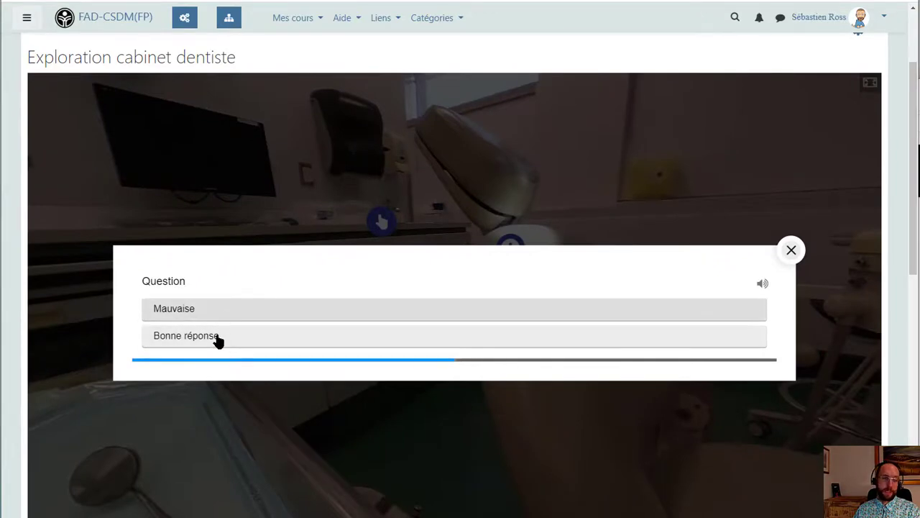
{"action": "left_click", "coordinate": [218, 339]}
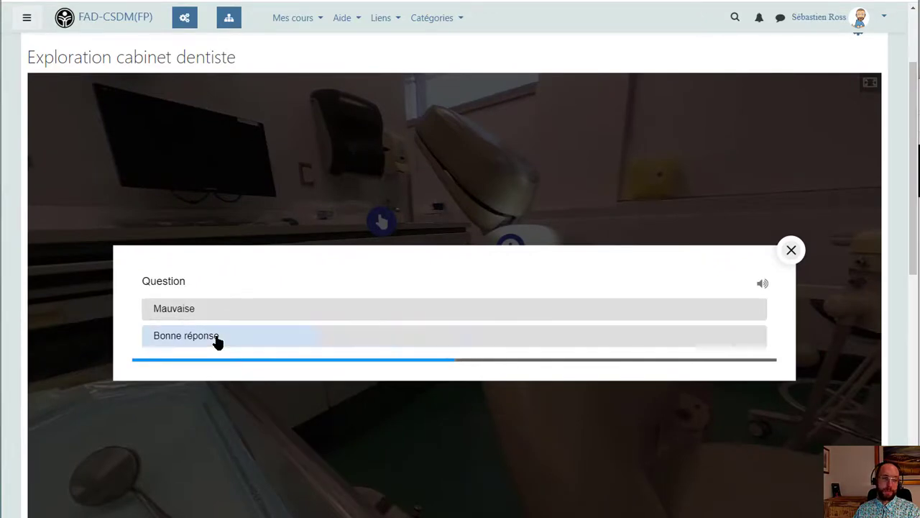
{"action": "left_click", "coordinate": [791, 249]}
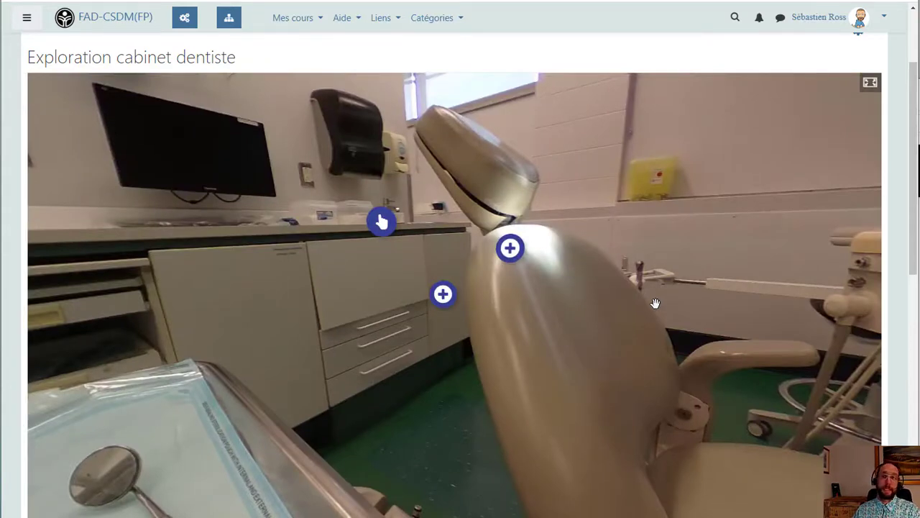
Step: Copy the virtual tour's iframe embed code and close the embed window
{"action": "scroll", "coordinate": [655, 303], "scroll_direction": "down", "scroll_amount": 3}
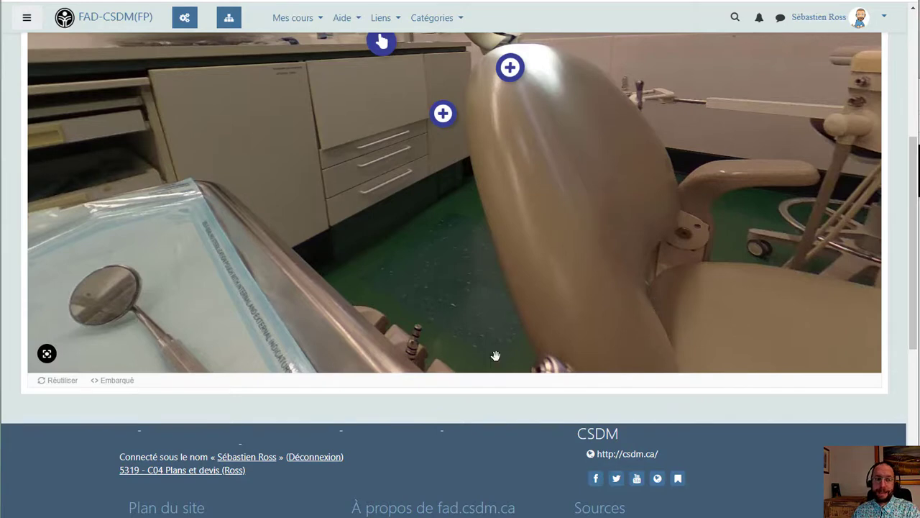
{"action": "left_click", "coordinate": [115, 381]}
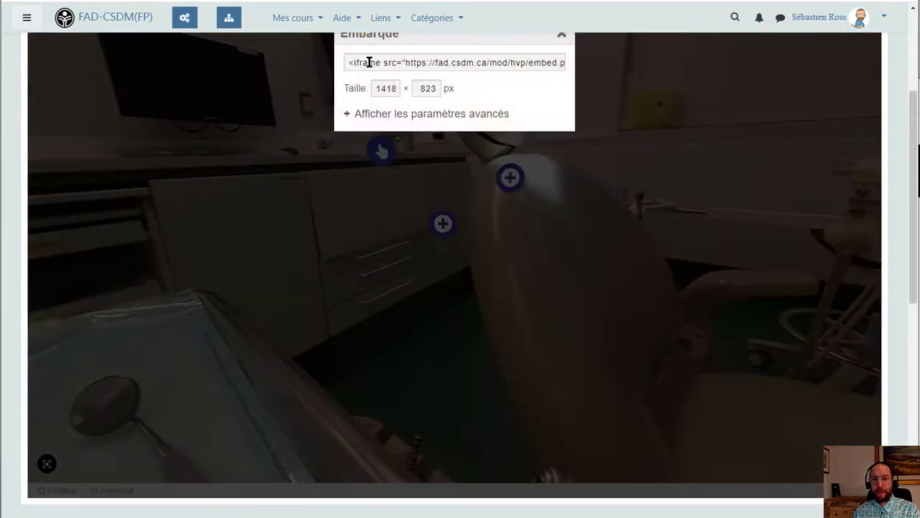
{"action": "left_click", "coordinate": [346, 62]}
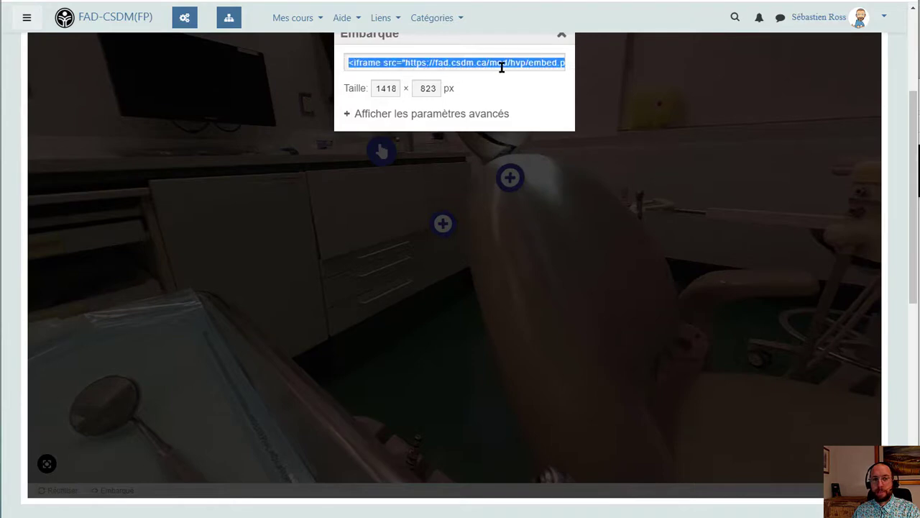
{"action": "right_click", "coordinate": [501, 67]}
{"action": "left_click", "coordinate": [535, 112]}
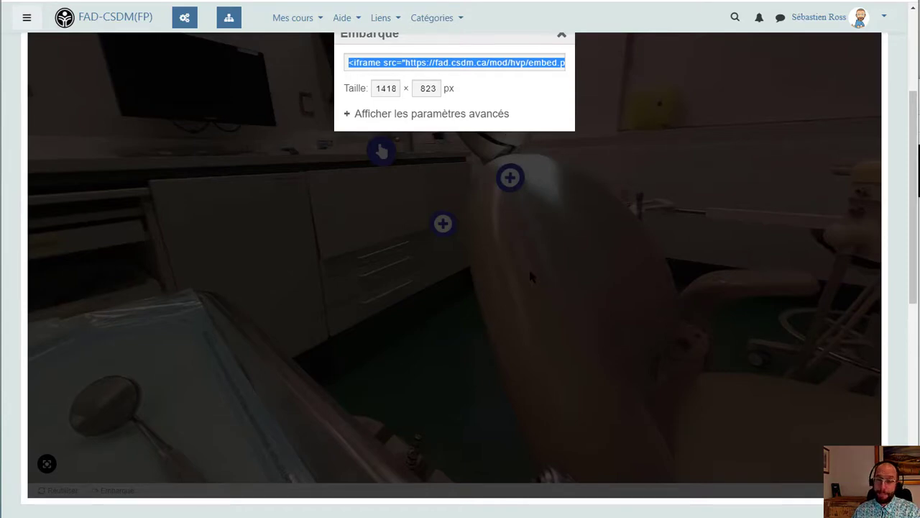
{"action": "scroll", "coordinate": [531, 275], "scroll_direction": "up", "scroll_amount": 1}
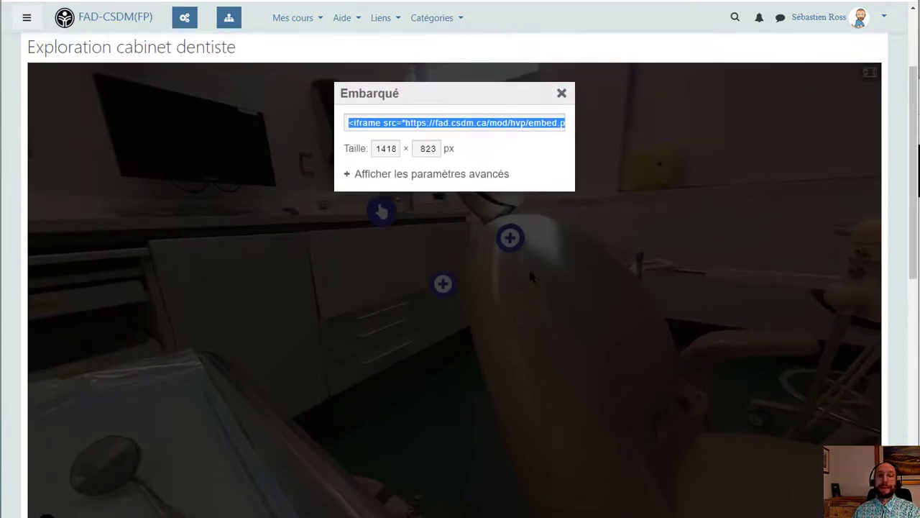
{"action": "right_click", "coordinate": [476, 123]}
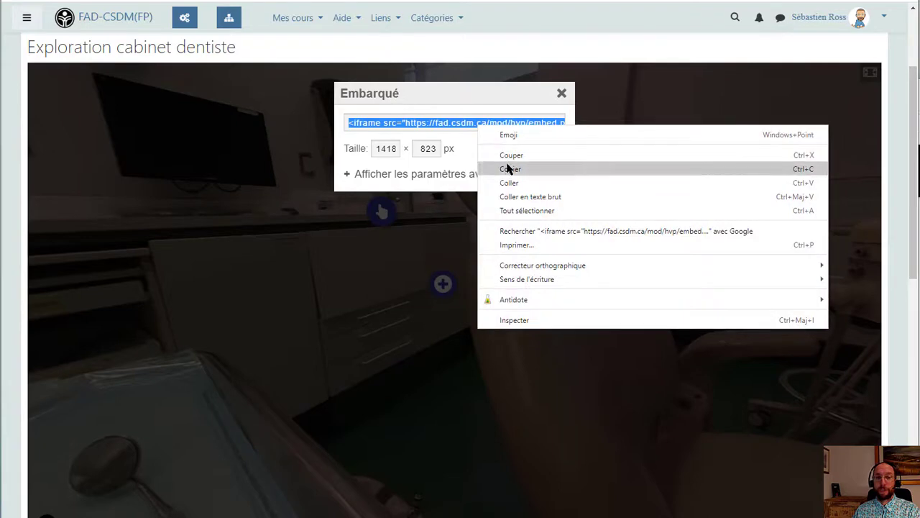
{"action": "left_click", "coordinate": [507, 168]}
{"action": "left_click", "coordinate": [562, 92]}
{"action": "scroll", "coordinate": [545, 180], "scroll_direction": "down", "scroll_amount": 4}
{"action": "scroll", "coordinate": [538, 196], "scroll_direction": "up", "scroll_amount": 3}
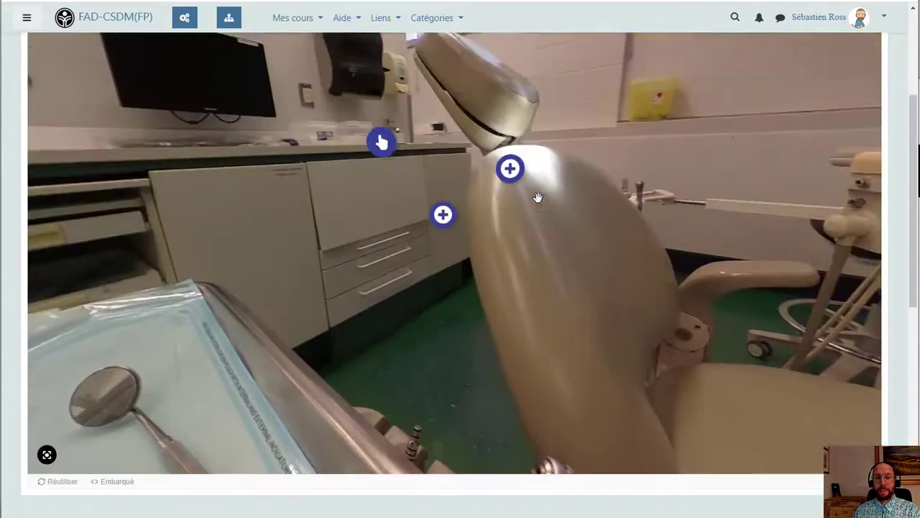
Step: Return to the course's Généralités section and add an Étiquette resource below the Exploration cabinet dentiste activity
{"action": "scroll", "coordinate": [538, 197], "scroll_direction": "up", "scroll_amount": 3}
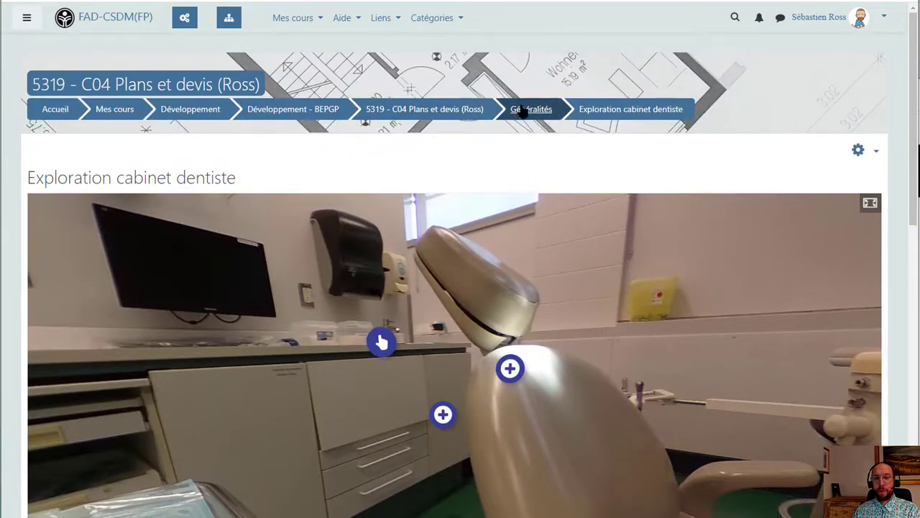
{"action": "left_click", "coordinate": [531, 111]}
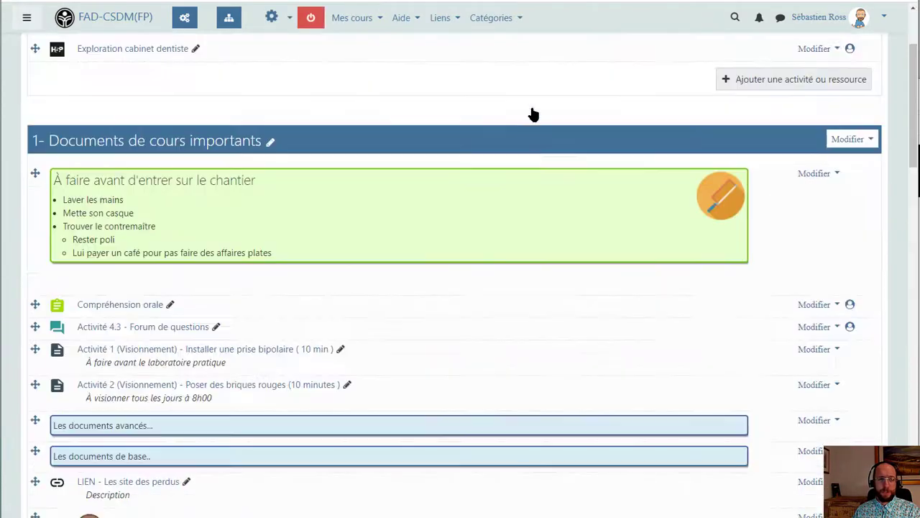
{"action": "scroll", "coordinate": [625, 292], "scroll_direction": "up", "scroll_amount": 1}
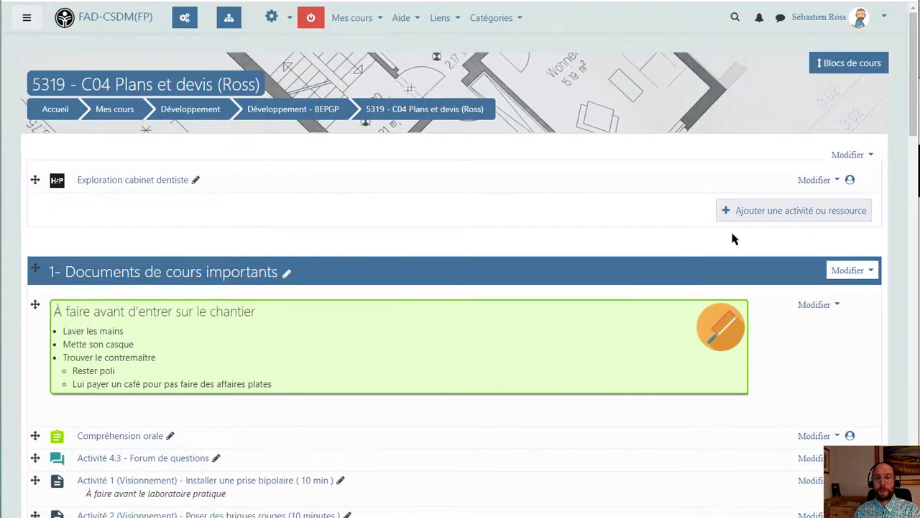
{"action": "left_click", "coordinate": [759, 217]}
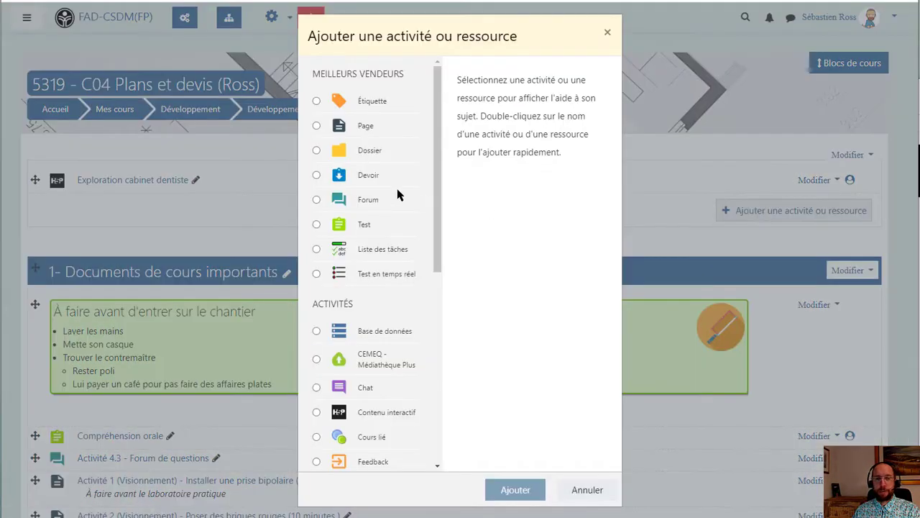
{"action": "left_click", "coordinate": [318, 102]}
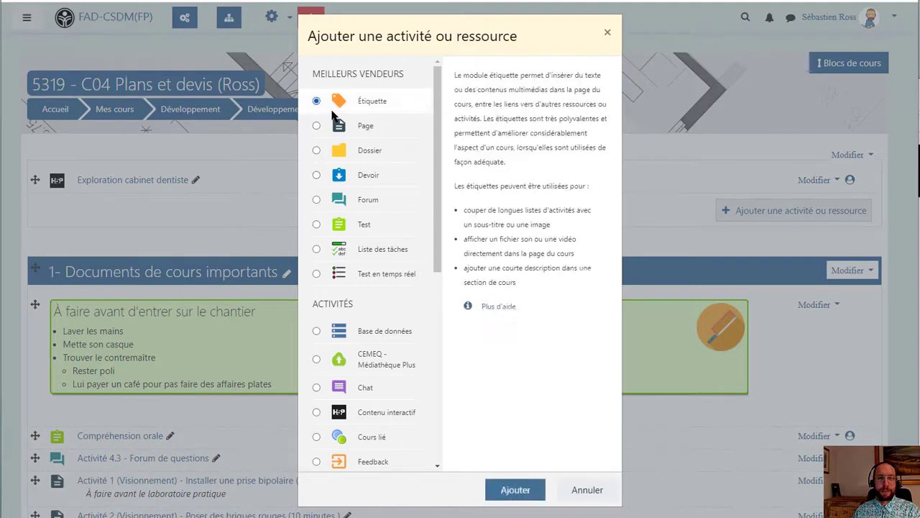
{"action": "left_click", "coordinate": [512, 489]}
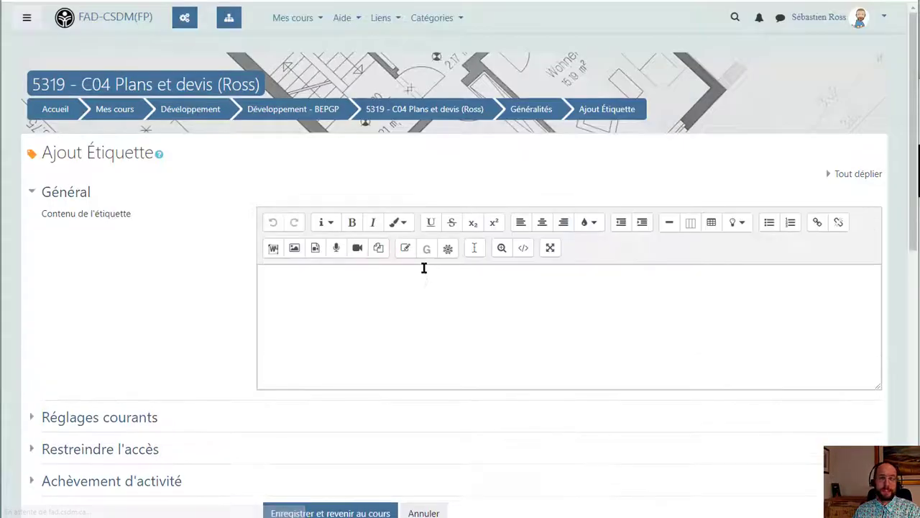
Step: Paste the virtual tour's iframe embed code into the label's HTML source, restore the visual view, and save back to the course
{"action": "left_click", "coordinate": [343, 301]}
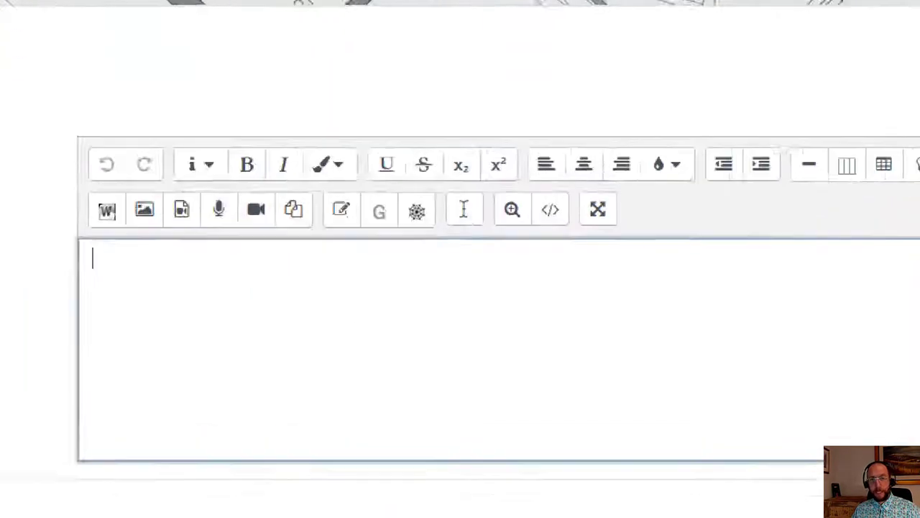
{"action": "left_click_drag", "start_coordinate": [502, 226], "coordinate": [535, 271]}
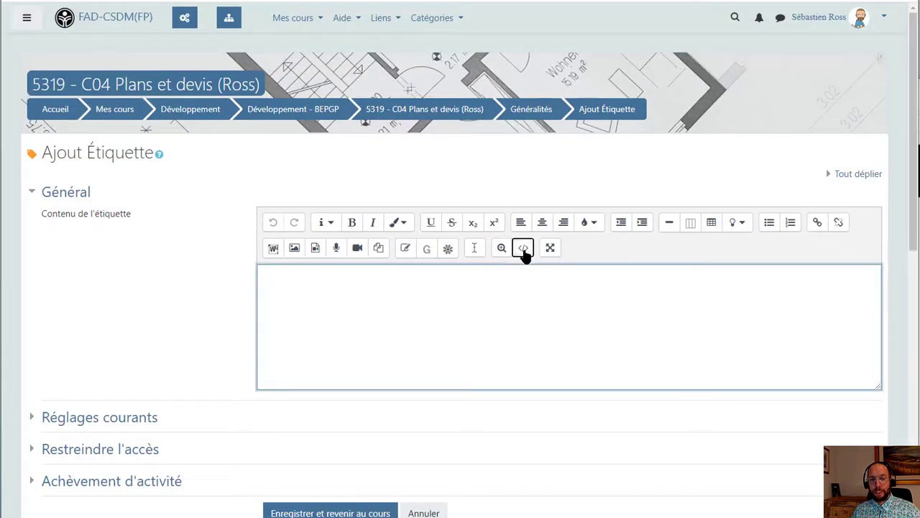
{"action": "left_click", "coordinate": [524, 248]}
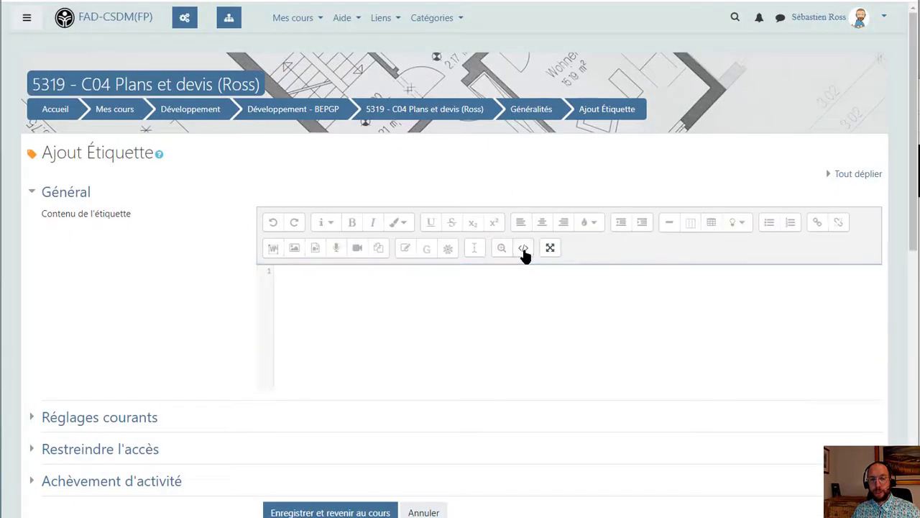
{"action": "type", "text": "<iframe src=\"https://fad.csdm.ca/mod/hvp/embed.php?id=32381\" width=\"1418\" height=\"823\" frameborder=\"0\" allowfullscreen=\"allowfullscreen\"></iframe><script src=\"https://fad.csdm.ca/mod/hvp/library/js/h5p-resizer.js\" charset=\"UTF-8\"></script>"}
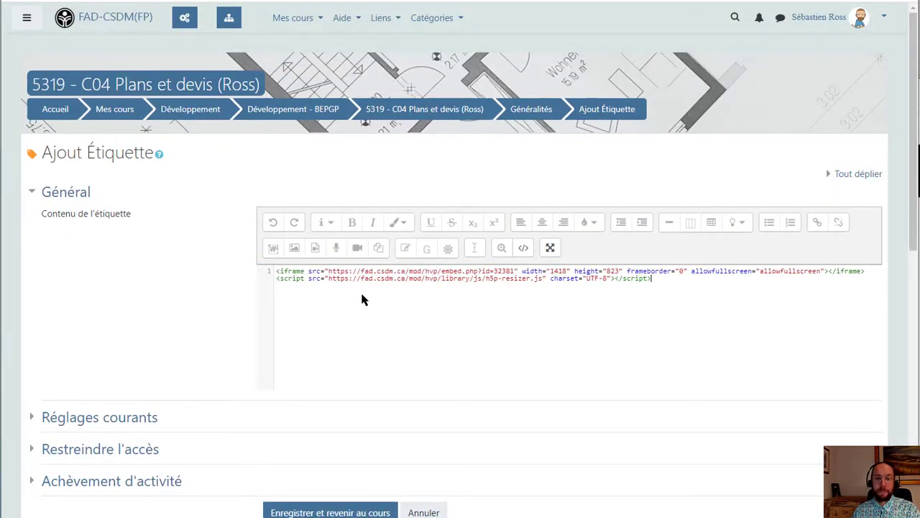
{"action": "left_click", "coordinate": [523, 248]}
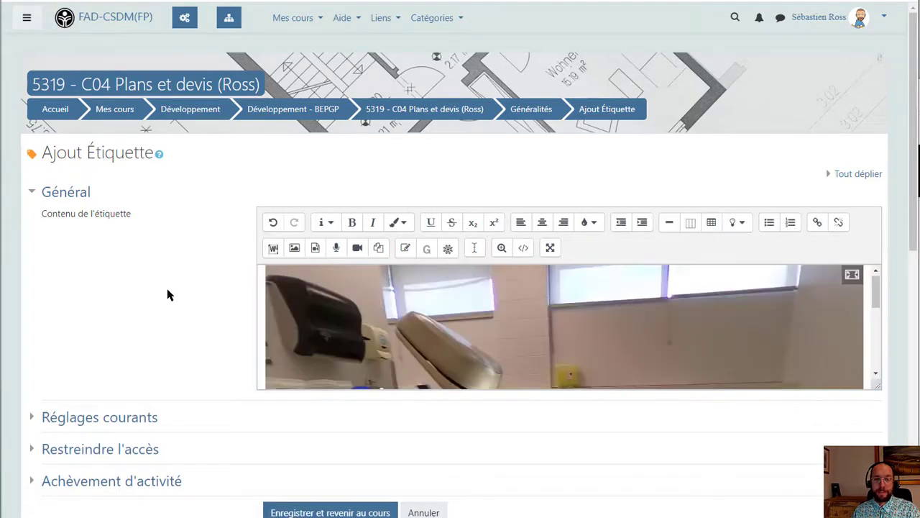
{"action": "scroll", "coordinate": [237, 338], "scroll_direction": "down", "scroll_amount": 2}
{"action": "left_click", "coordinate": [324, 400]}
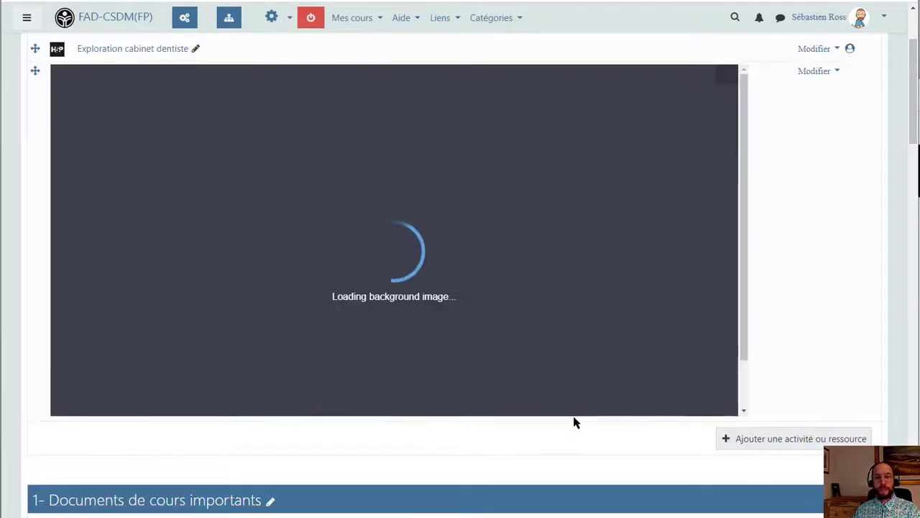
Step: Look around the 360° dental office tour embedded in the label on the course page
{"action": "scroll", "coordinate": [819, 410], "scroll_direction": "up", "scroll_amount": 3}
{"action": "scroll", "coordinate": [819, 410], "scroll_direction": "down", "scroll_amount": 1}
{"action": "scroll", "coordinate": [817, 409], "scroll_direction": "down", "scroll_amount": 1}
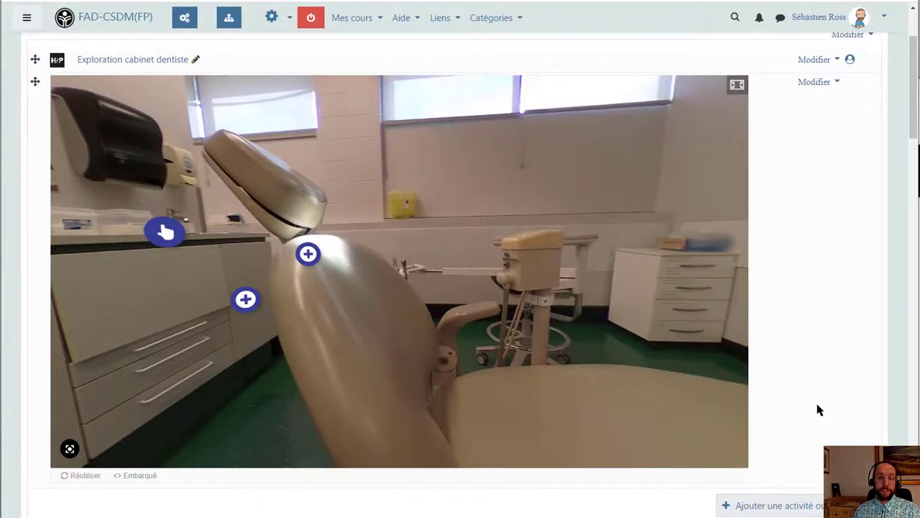
{"action": "left_click_drag", "start_coordinate": [609, 340], "coordinate": [454, 353]}
{"action": "left_click_drag", "start_coordinate": [427, 312], "coordinate": [588, 295]}
{"action": "left_click_drag", "start_coordinate": [416, 197], "coordinate": [482, 215]}
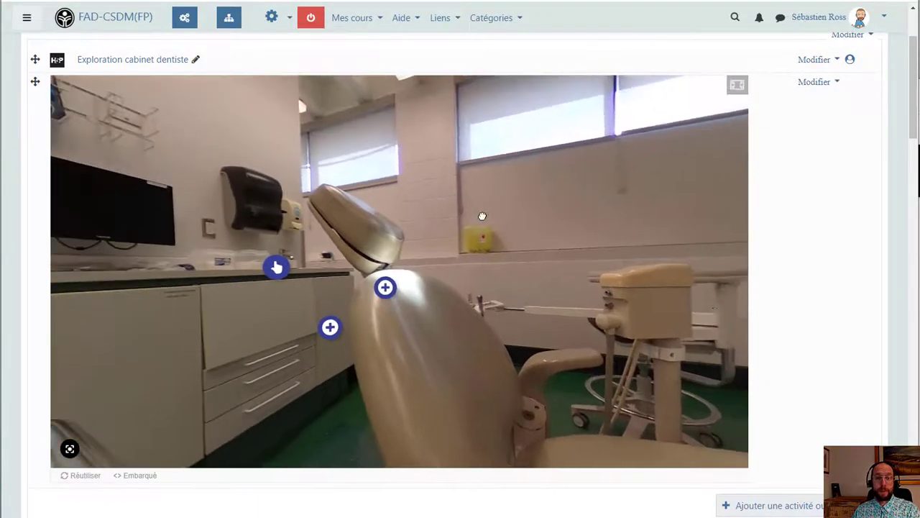
{"action": "scroll", "coordinate": [777, 321], "scroll_direction": "down", "scroll_amount": 1}
{"action": "scroll", "coordinate": [779, 320], "scroll_direction": "up", "scroll_amount": 2}
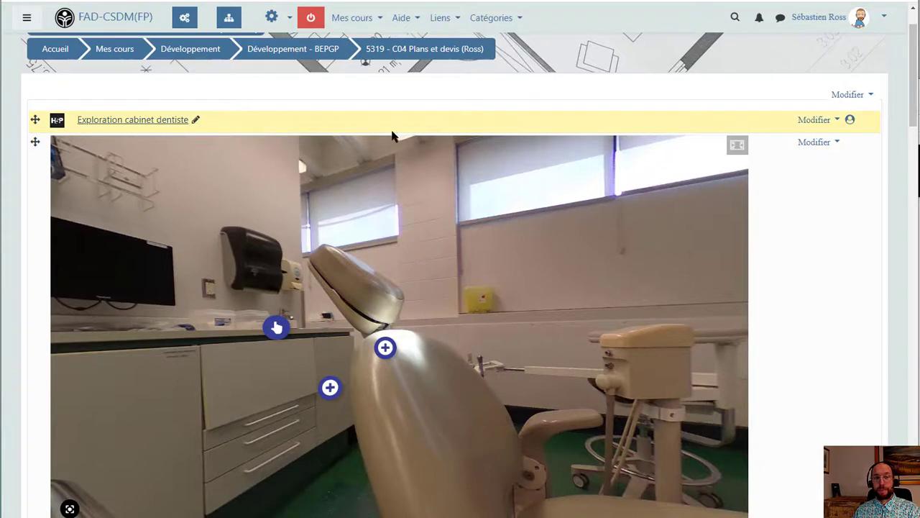
Step: Hide the Exploration cabinet dentiste activity and make it available without showing it on the course page
{"action": "left_click", "coordinate": [814, 121]}
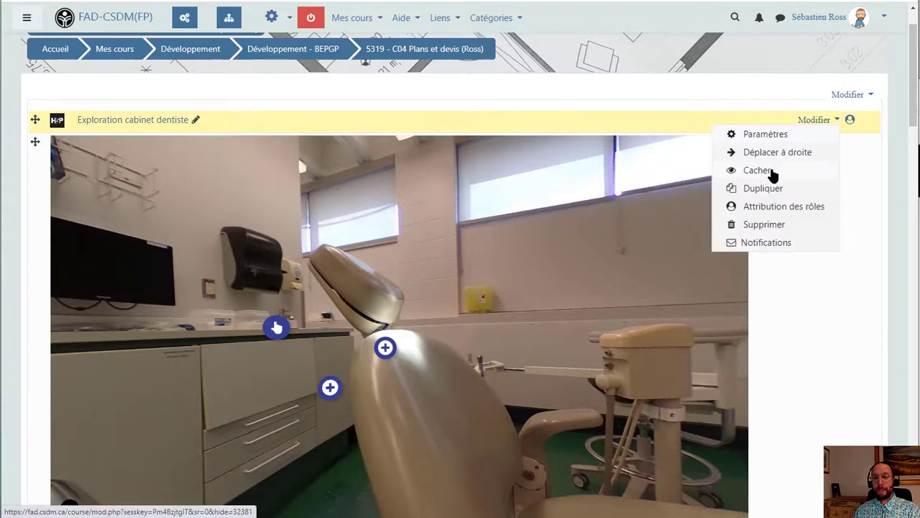
{"action": "left_click", "coordinate": [769, 171]}
{"action": "left_click", "coordinate": [815, 121]}
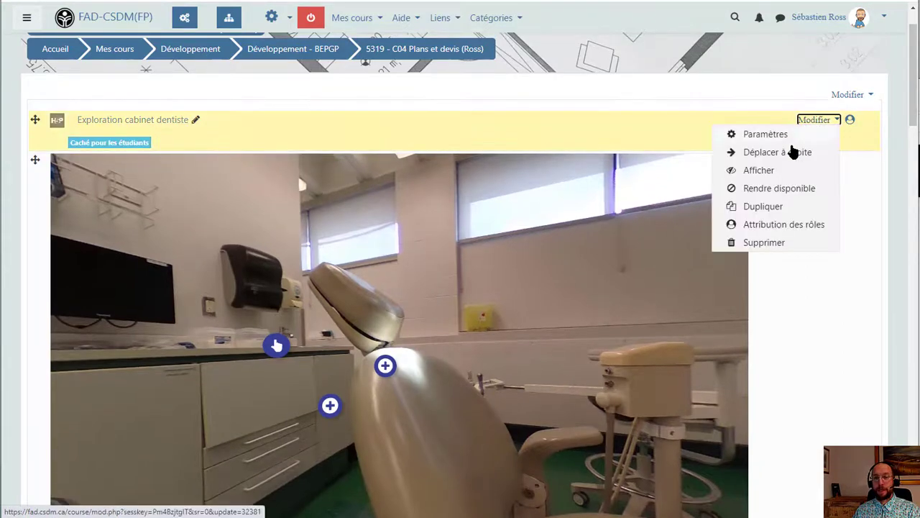
{"action": "left_click", "coordinate": [769, 190]}
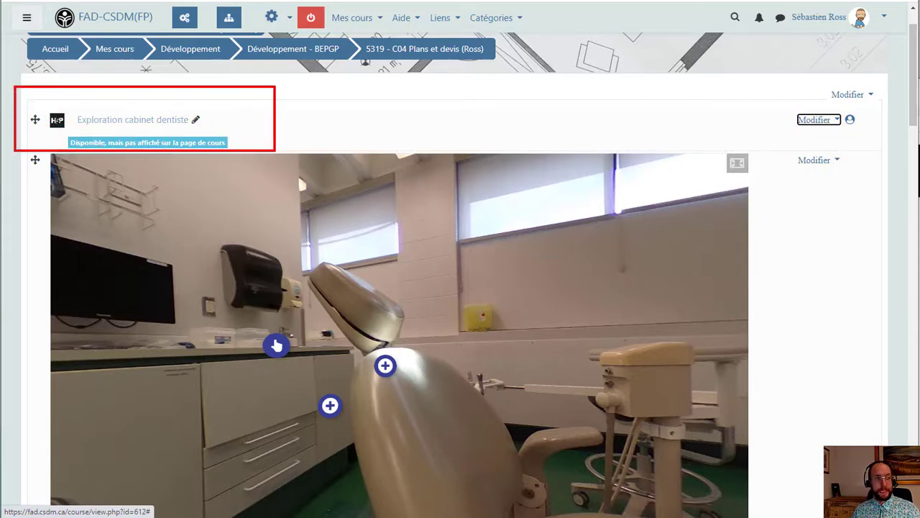
{"action": "mouse_move", "coordinate": [277, 122]}
{"action": "left_mouse_down"}
{"action": "mouse_move", "coordinate": [401, 120]}
{"action": "mouse_move", "coordinate": [384, 155]}
{"action": "mouse_move", "coordinate": [443, 152]}
{"action": "left_mouse_up"}
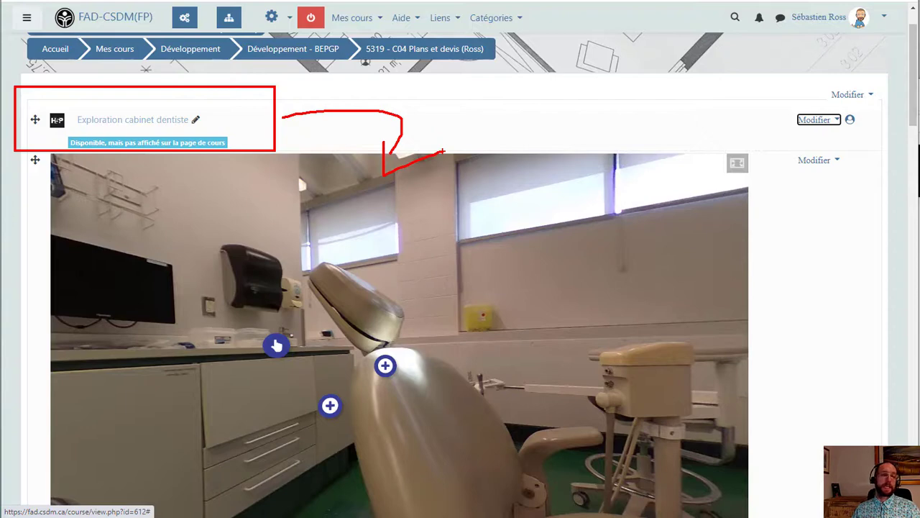
{"action": "key", "text": "Escape"}
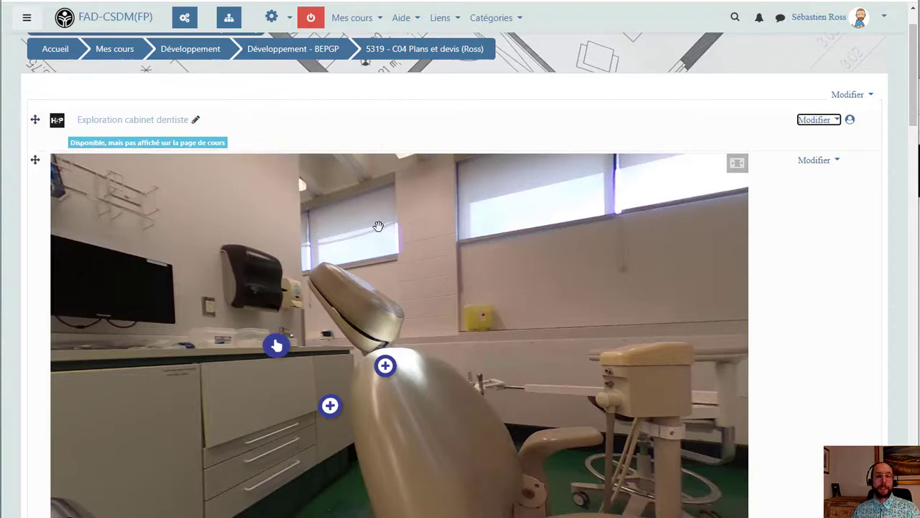